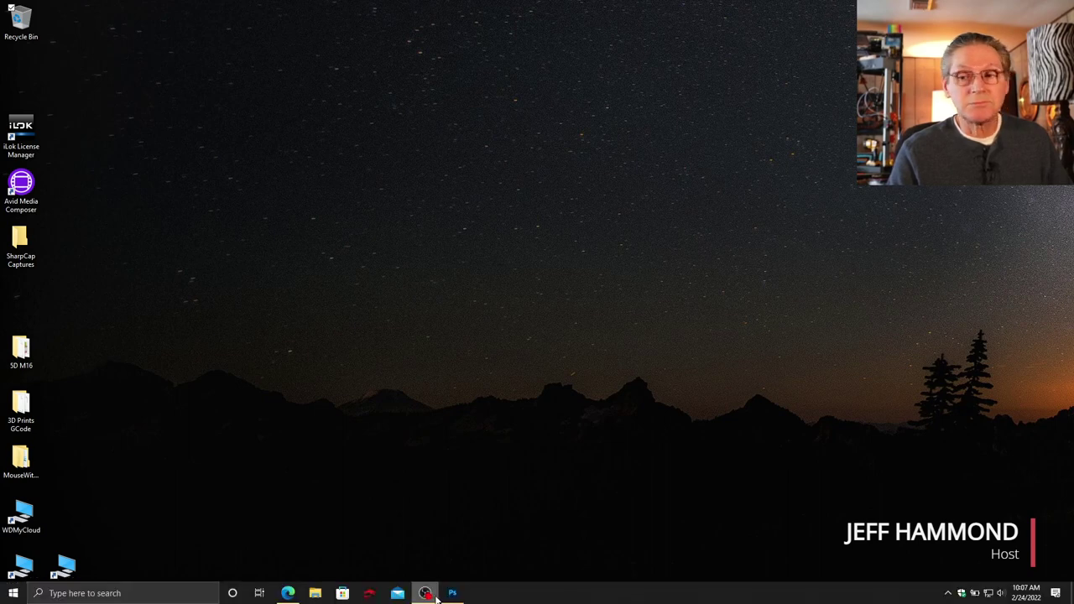
# Step: Bring the Photoshop window with the M33 galaxy image in front of the desktop
pyautogui.moveTo(451, 593)
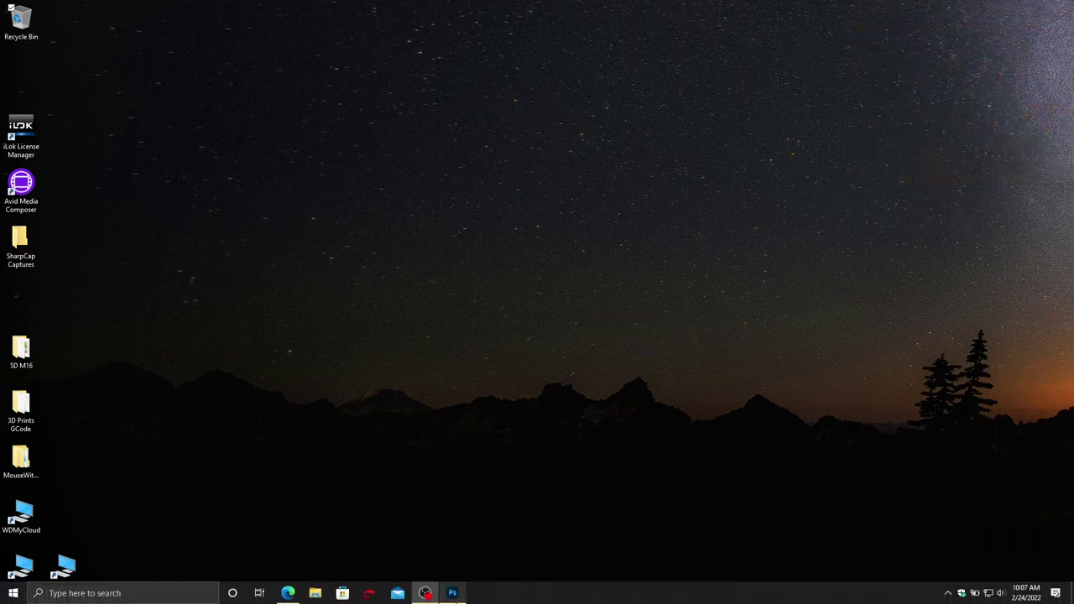
pyautogui.click(458, 595)
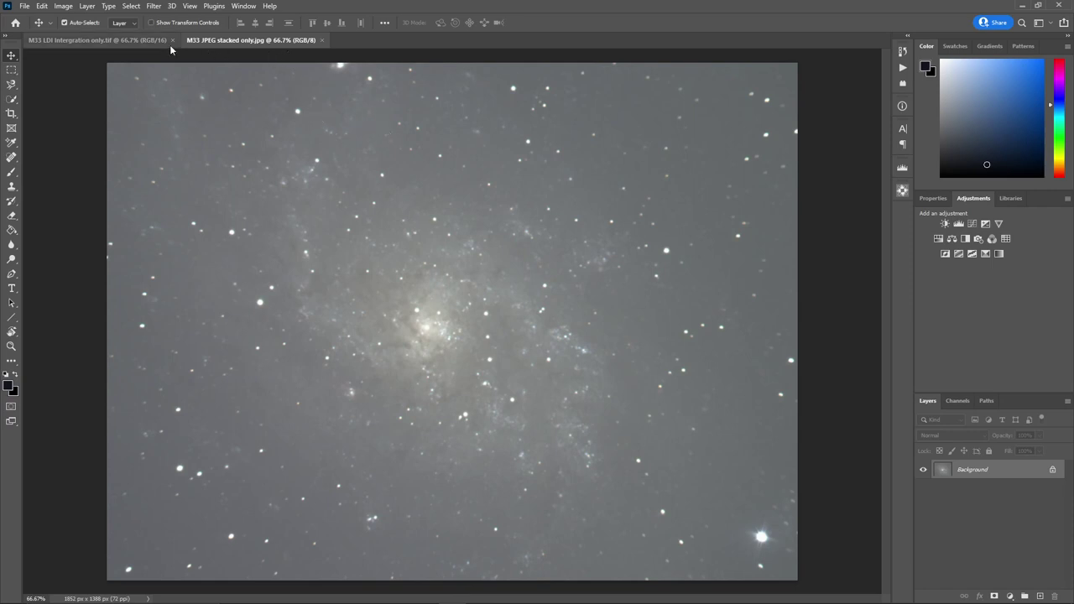
pyautogui.click(101, 39)
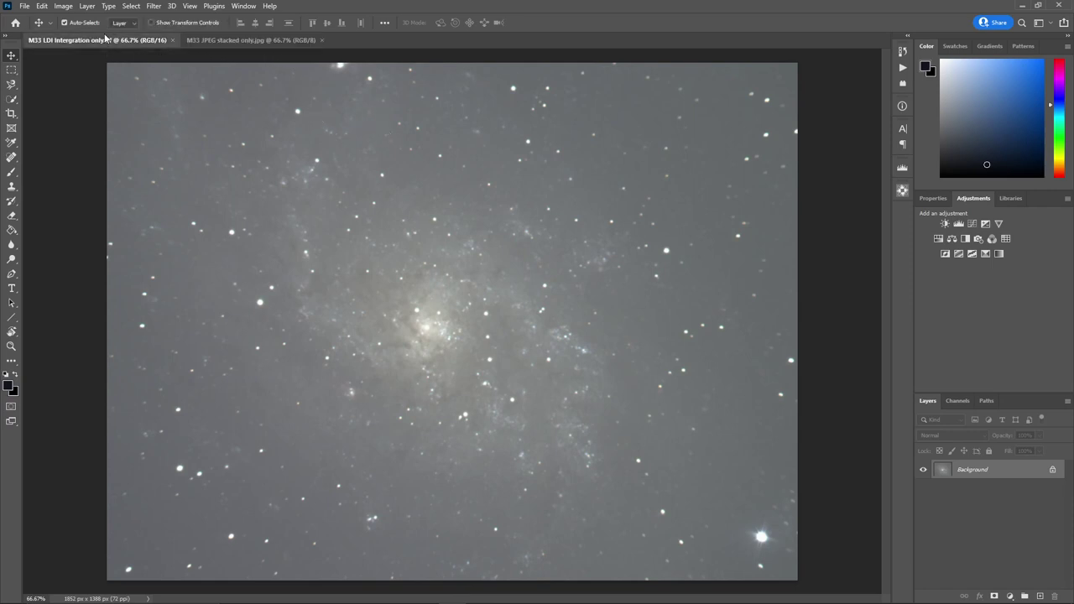
pyautogui.click(86, 6)
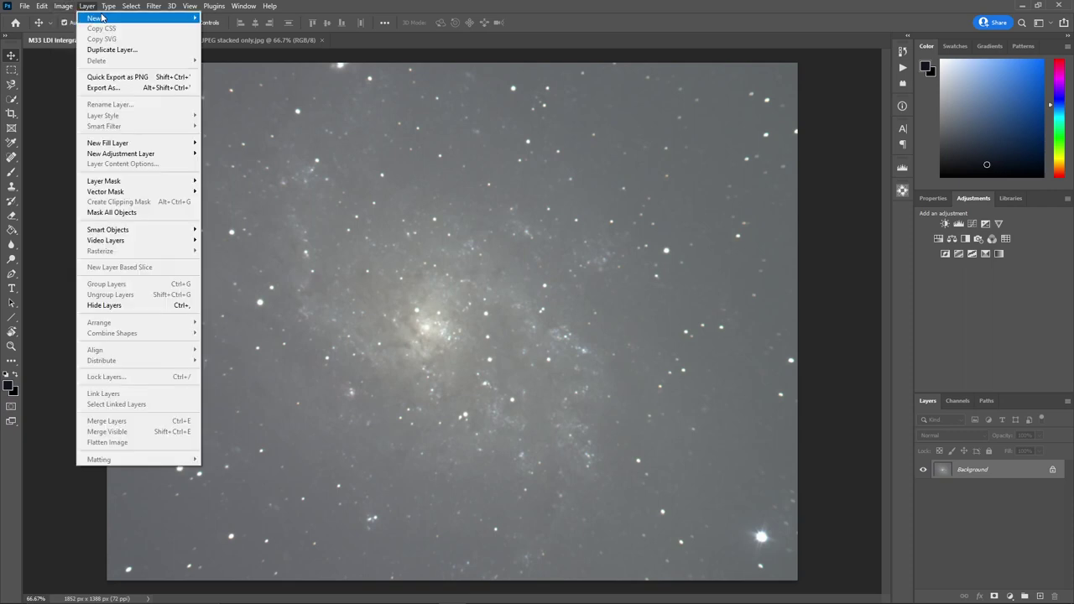
pyautogui.moveTo(101, 17)
pyautogui.click(62, 6)
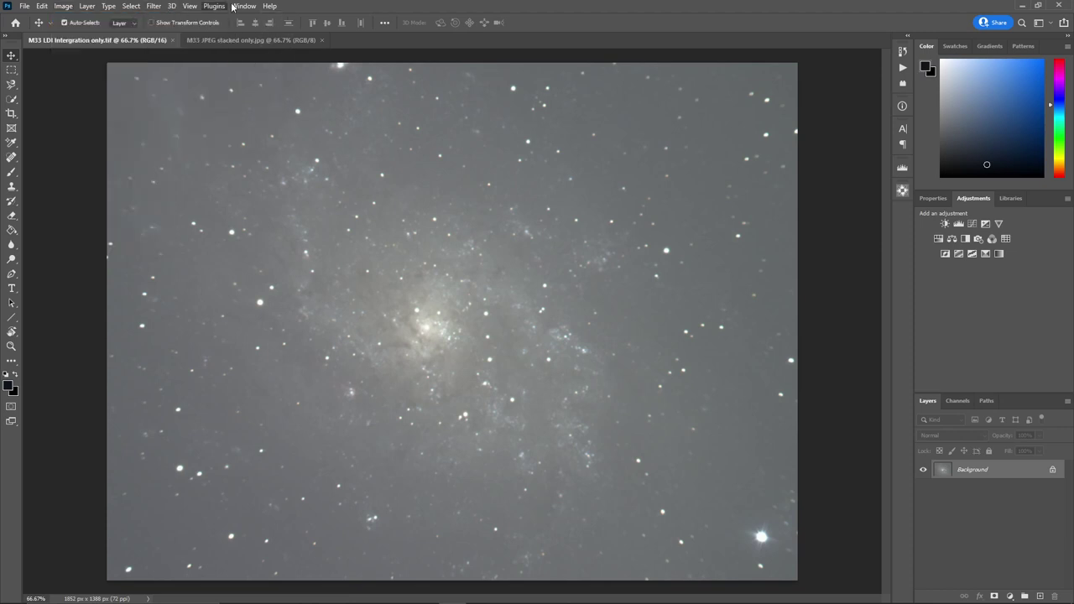
pyautogui.click(384, 41)
pyautogui.click(269, 42)
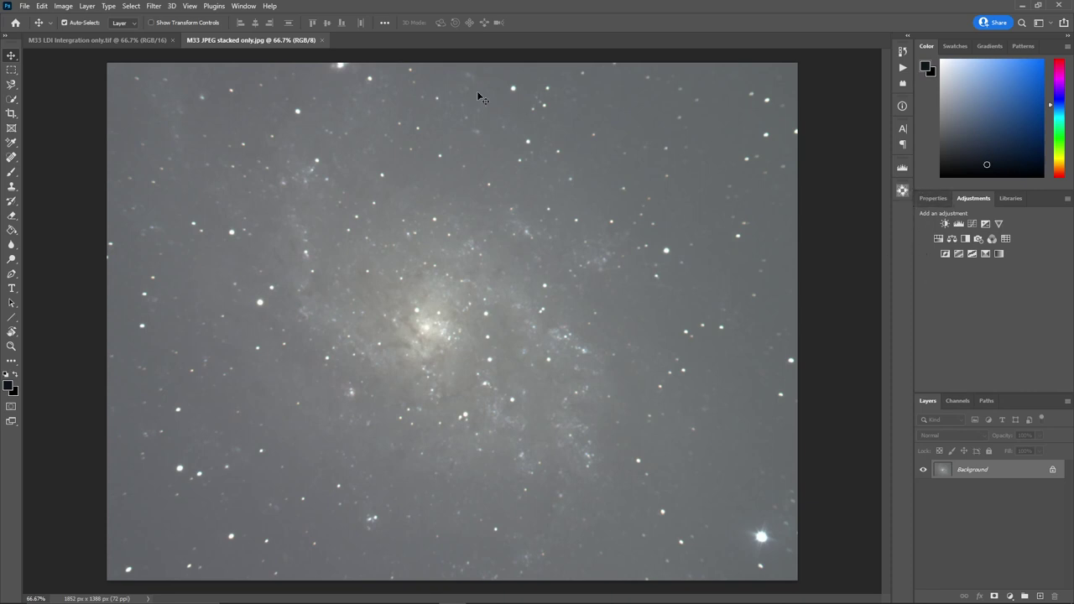
pyautogui.click(244, 5)
pyautogui.moveTo(246, 31)
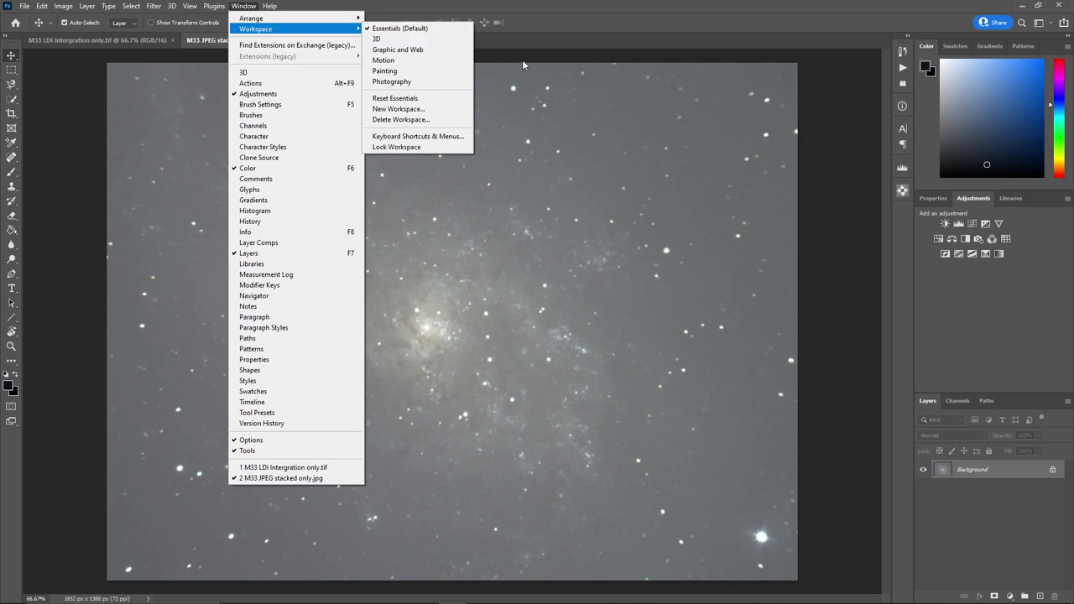
pyautogui.click(648, 17)
pyautogui.click(941, 198)
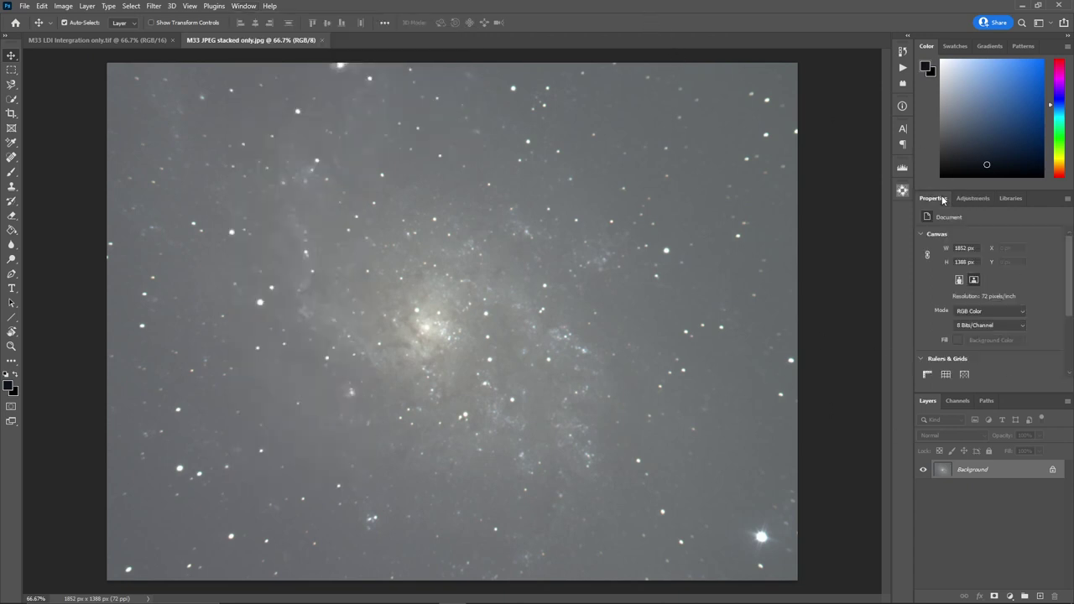
pyautogui.click(975, 202)
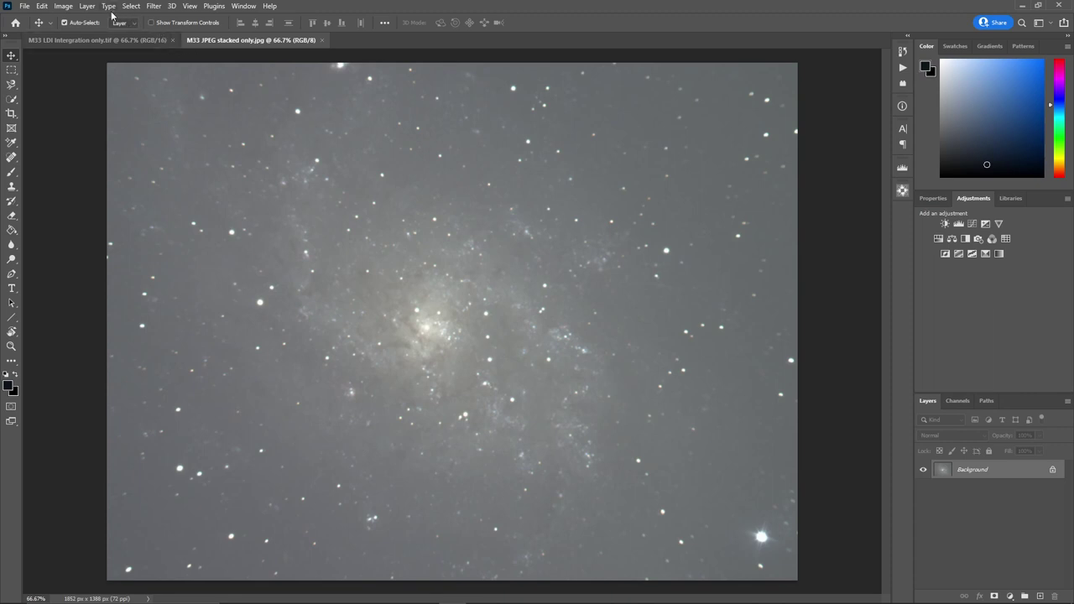
# Step: Look through Layer > New Adjustment Layer, then add a Curves adjustment layer from the Adjustments panel
pyautogui.click(86, 7)
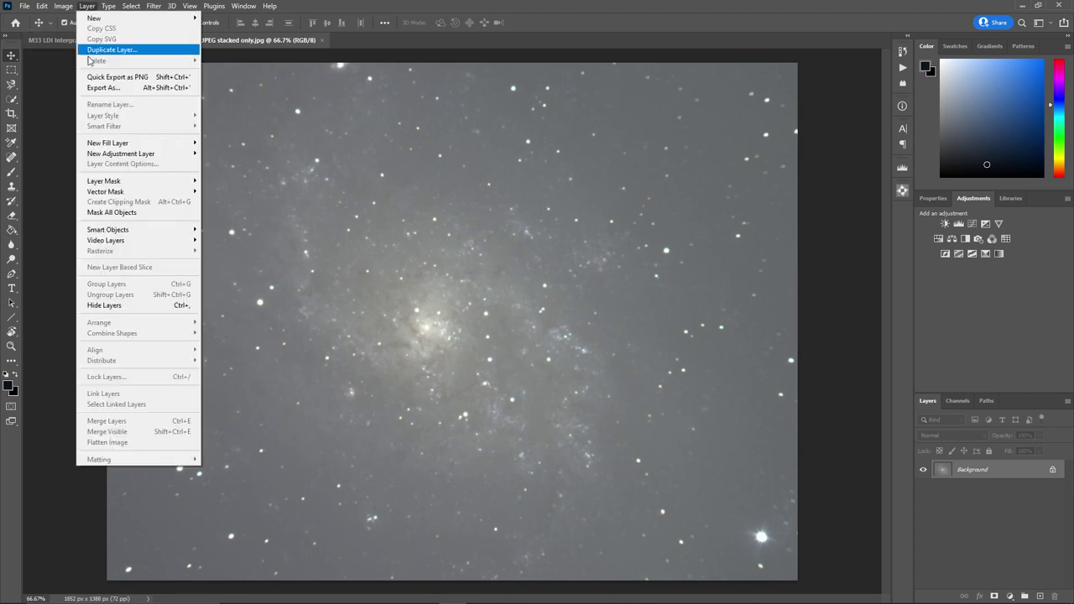
pyautogui.moveTo(90, 154)
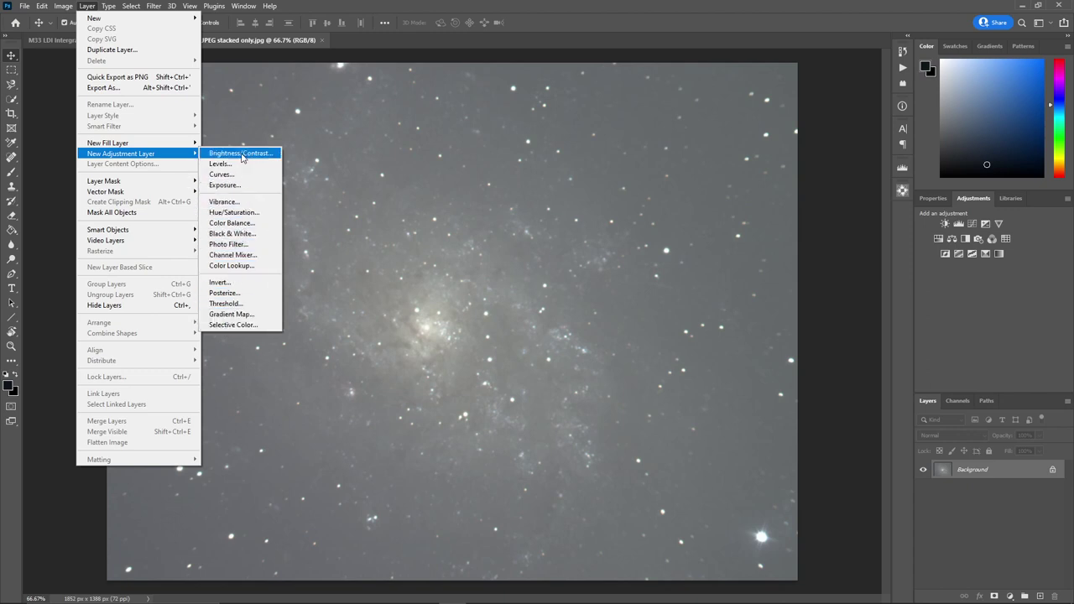
pyautogui.click(955, 309)
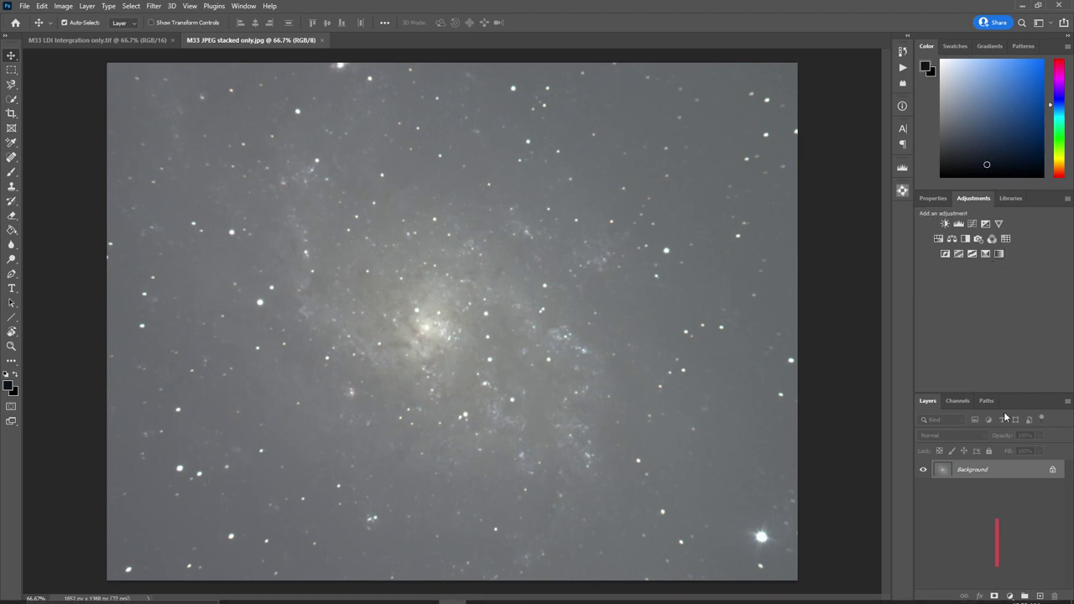
pyautogui.click(971, 222)
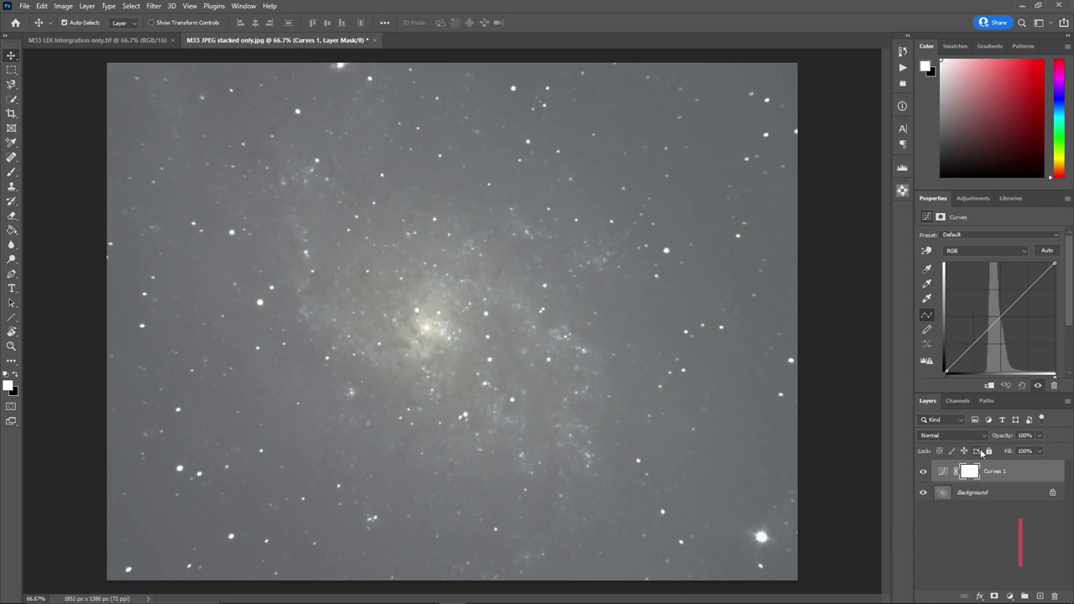
# Step: Delete the Curves 1 layer mask and shape an S-curve that darkens the sky
pyautogui.moveTo(980, 475); pyautogui.dragTo(1055, 596)
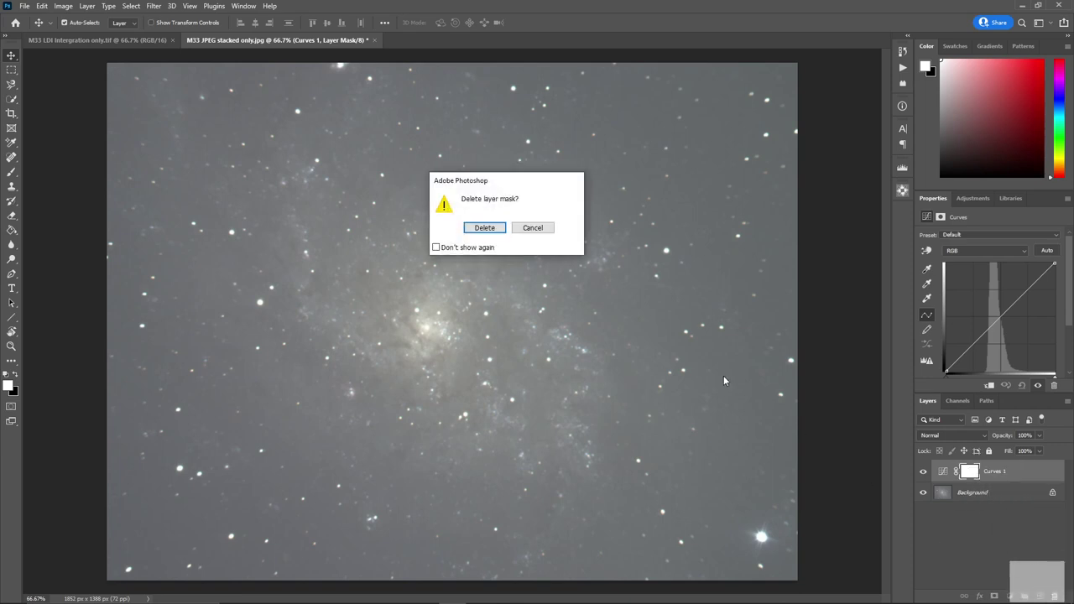
pyautogui.click(472, 232)
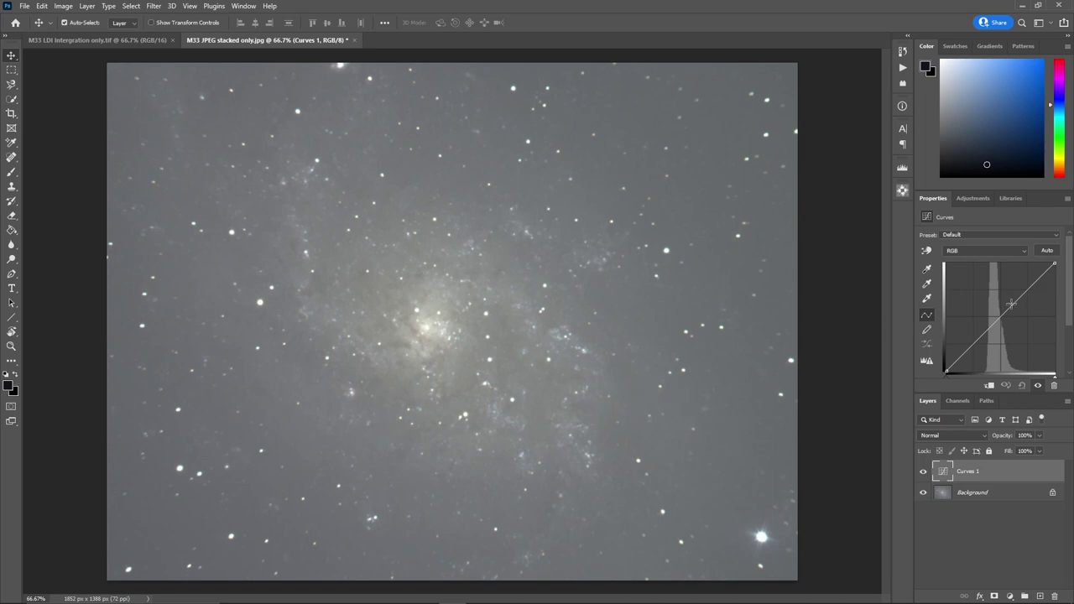
pyautogui.moveTo(1011, 303); pyautogui.dragTo(993, 341)
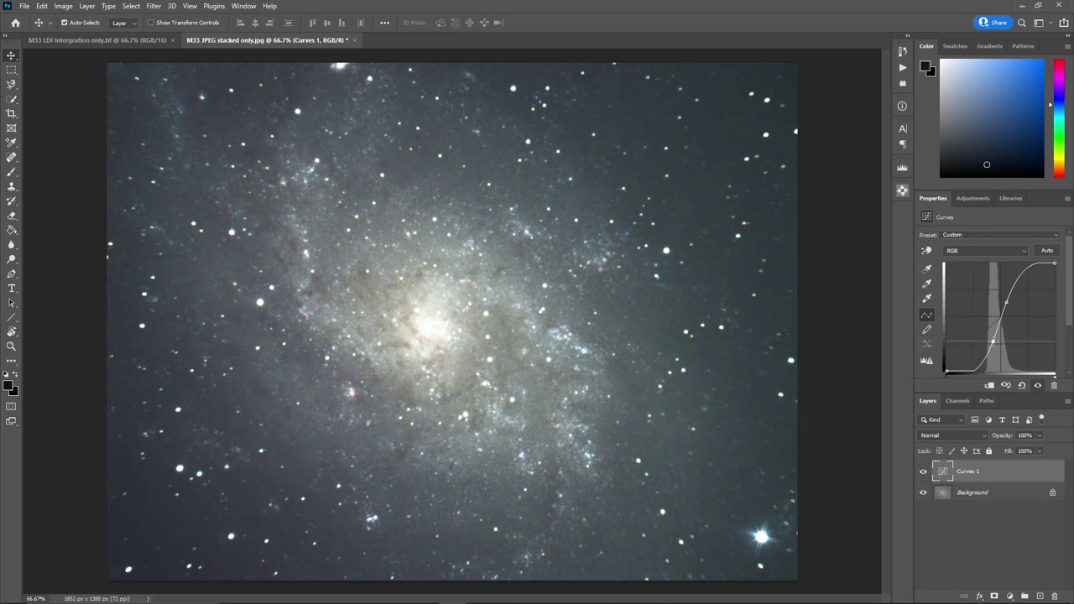
pyautogui.moveTo(947, 377); pyautogui.dragTo(978, 383)
pyautogui.moveTo(994, 345); pyautogui.dragTo(994, 359)
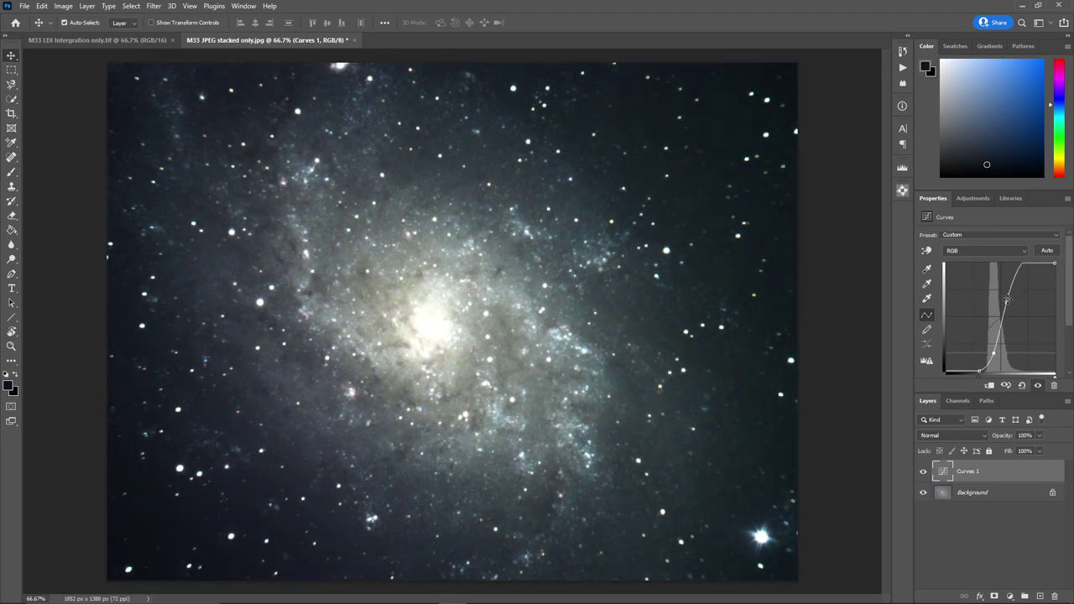
pyautogui.moveTo(1008, 300); pyautogui.dragTo(1023, 283)
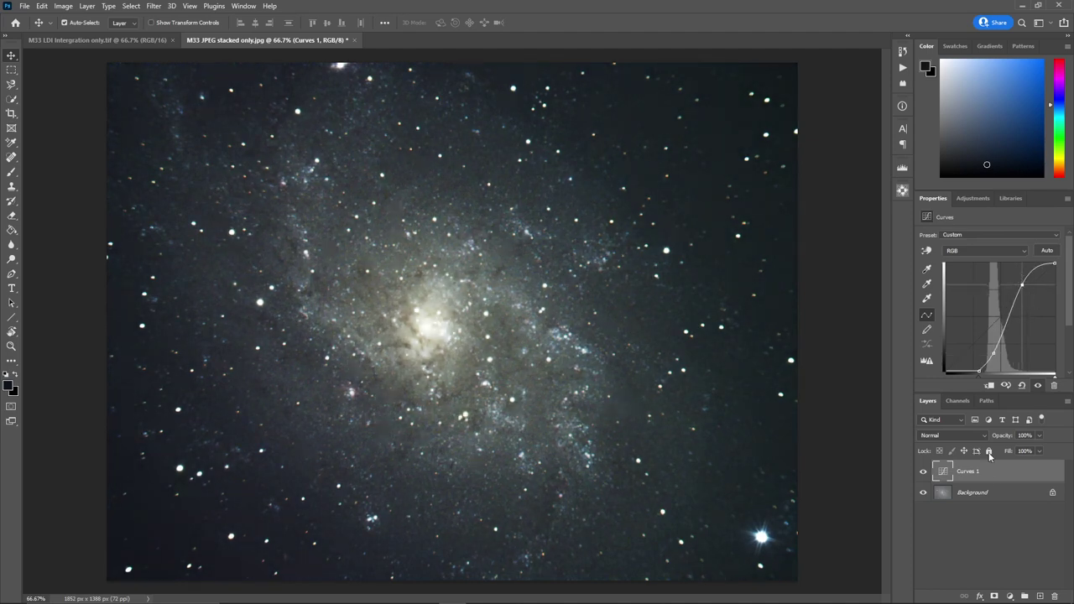
# Step: Add a Levels 1 adjustment layer with the black input level raised to 12
pyautogui.click(972, 198)
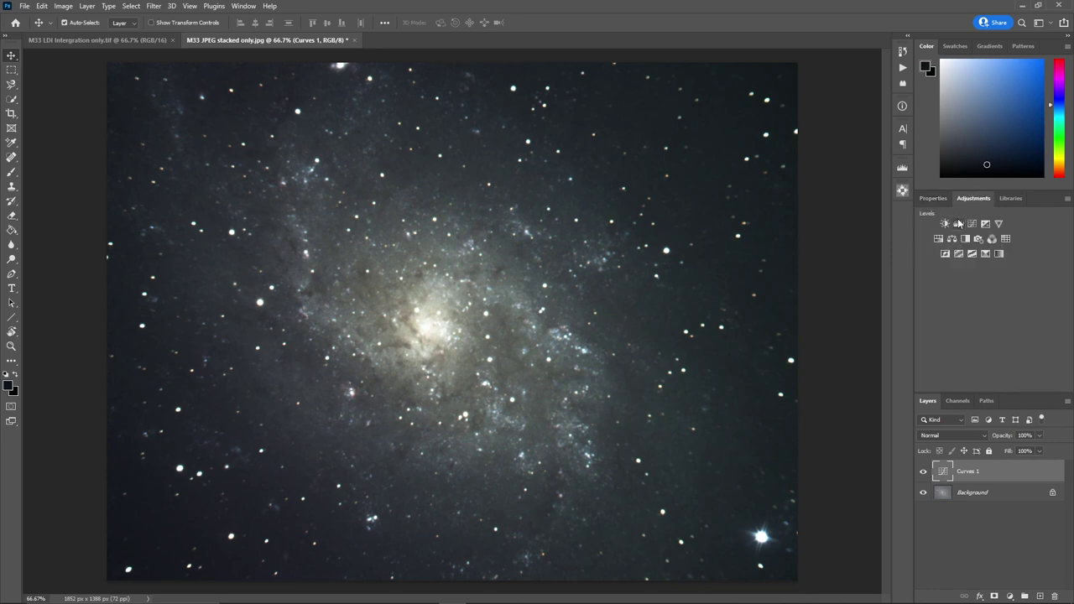
pyautogui.click(959, 223)
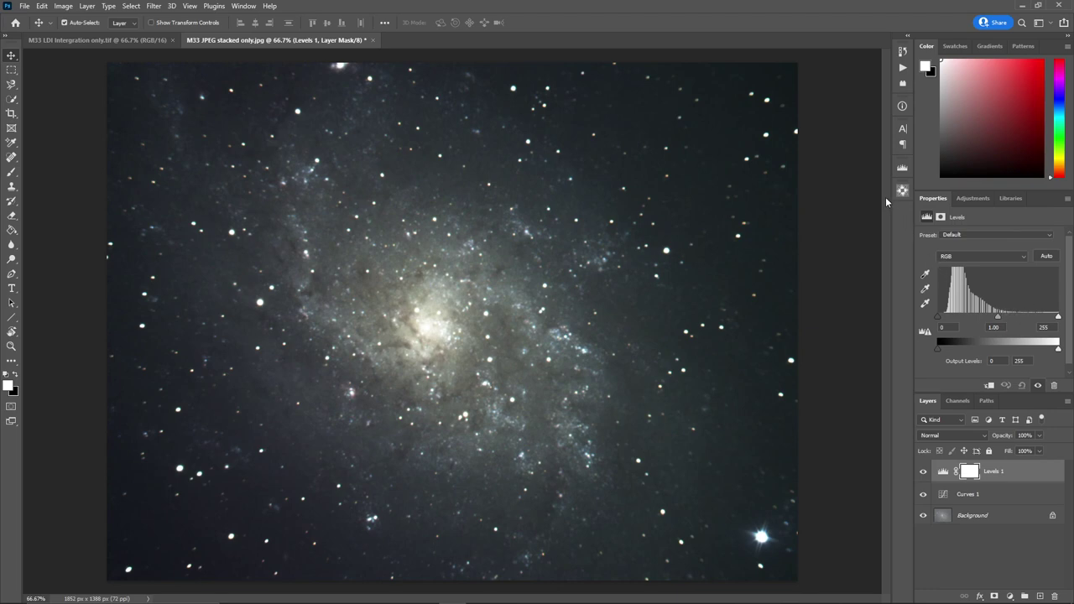
pyautogui.click(902, 168)
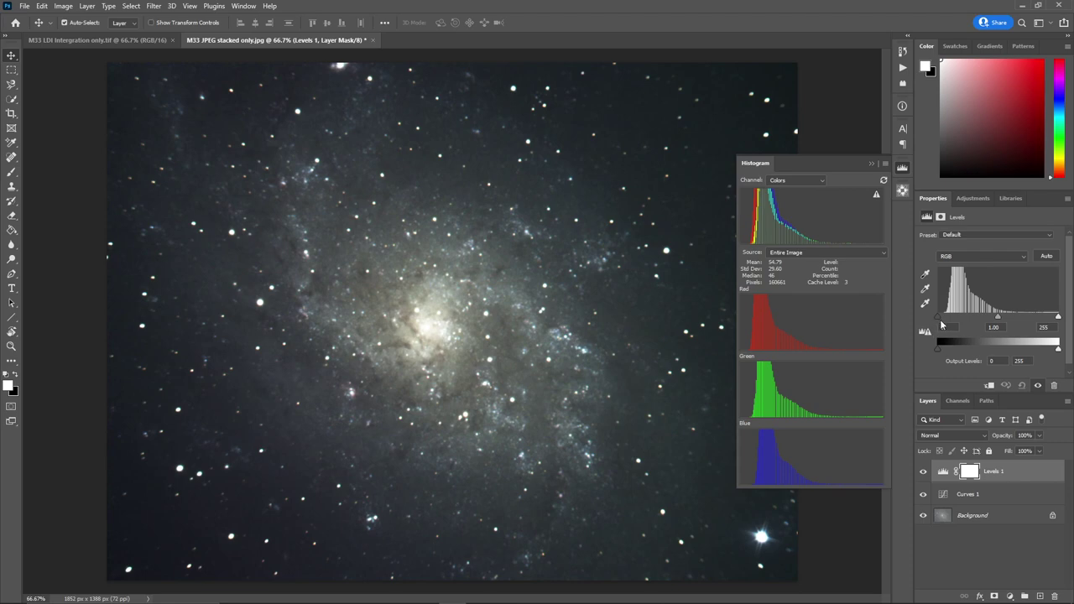
pyautogui.moveTo(938, 317); pyautogui.dragTo(944, 322)
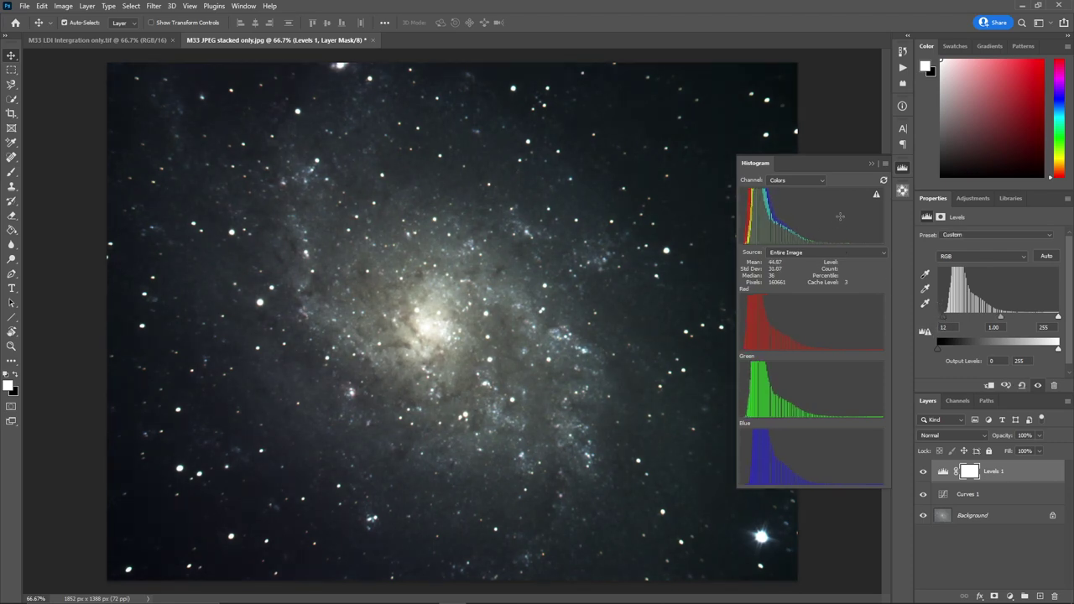
pyautogui.click(871, 165)
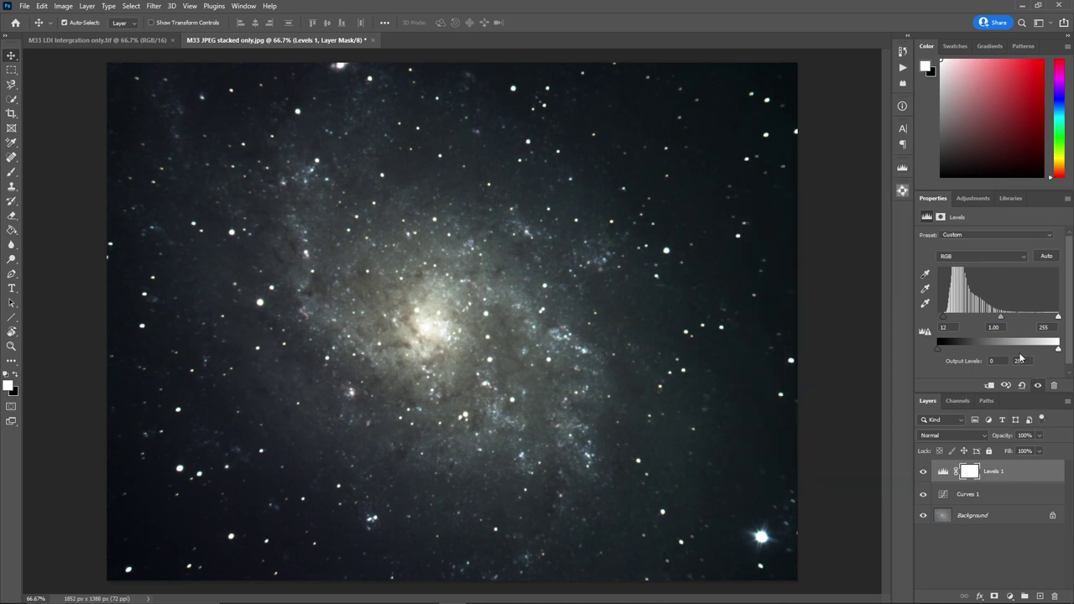
# Step: Reselect Curves 1 and nudge its upper curve point to brighten the galaxy core
pyautogui.click(976, 199)
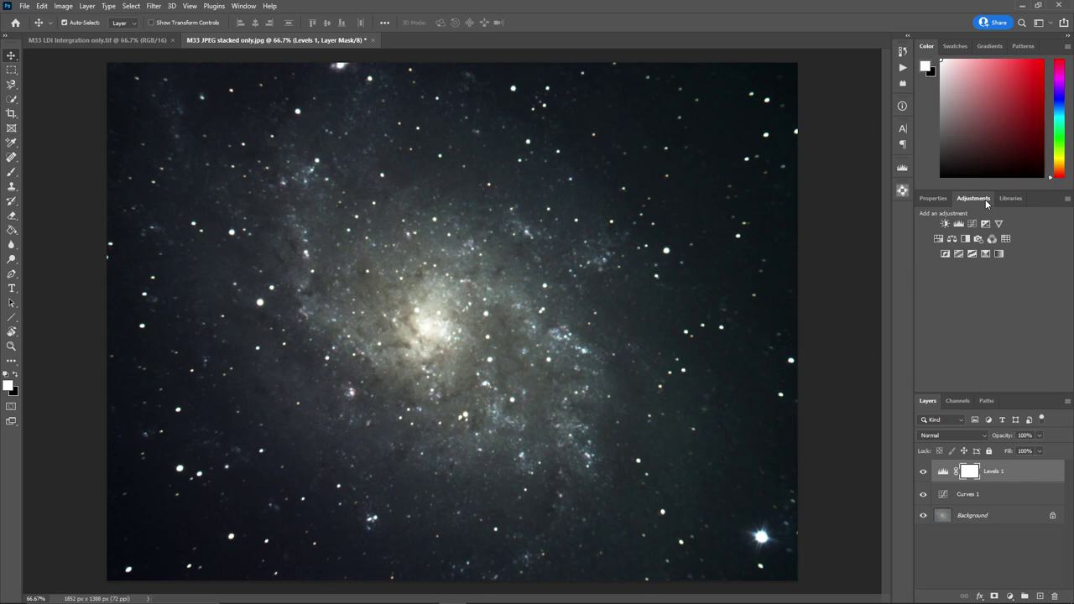
pyautogui.click(984, 503)
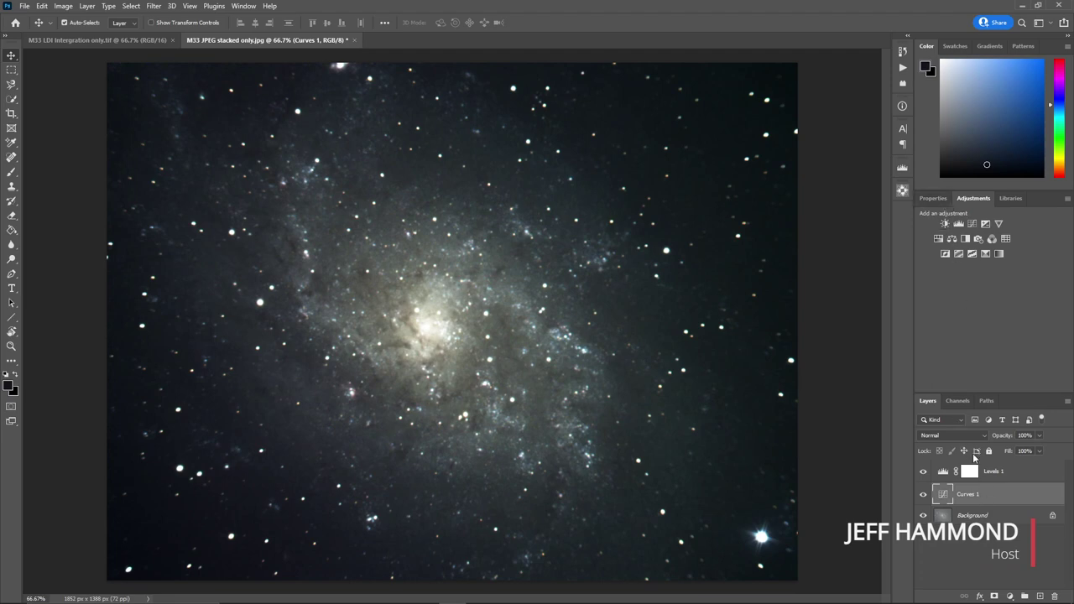
pyautogui.click(997, 473)
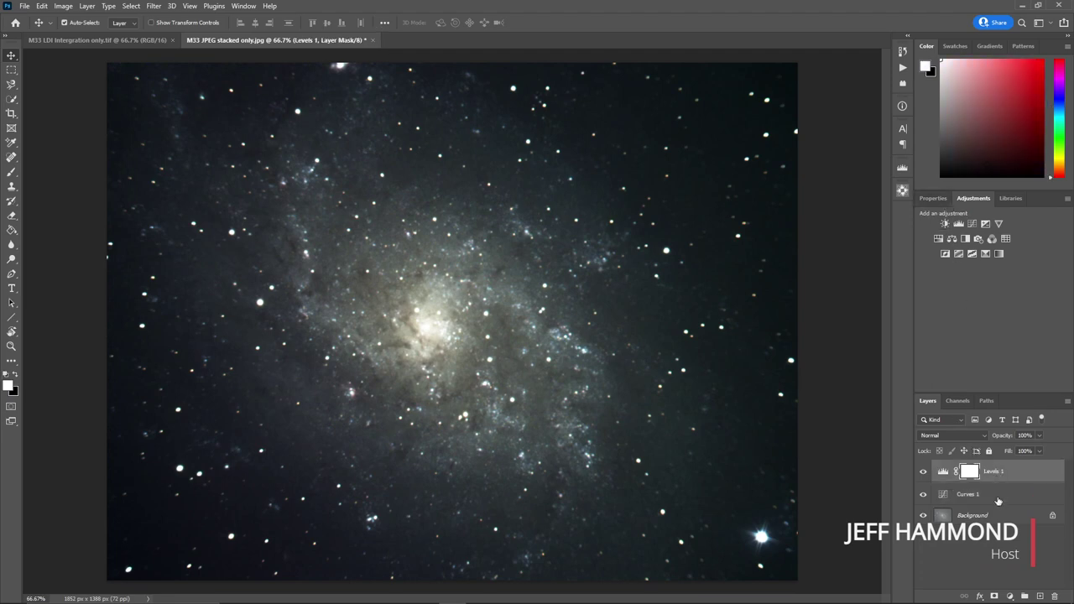
pyautogui.click(998, 501)
pyautogui.click(933, 198)
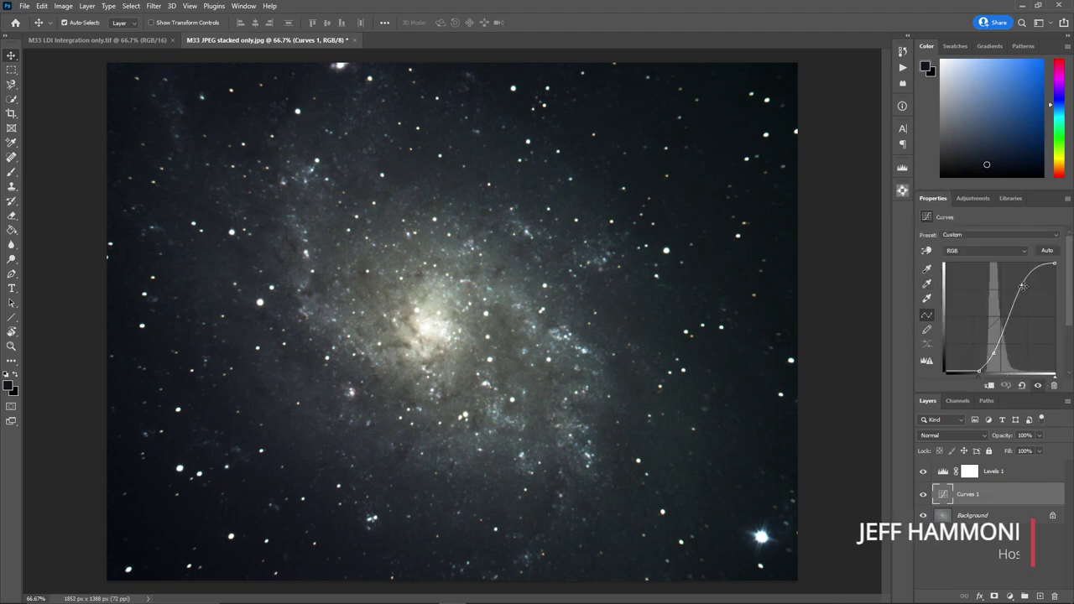
pyautogui.moveTo(1021, 286)
pyautogui.mouseDown()
pyautogui.moveTo(1038, 292)
pyautogui.moveTo(1028, 290)
pyautogui.mouseUp()
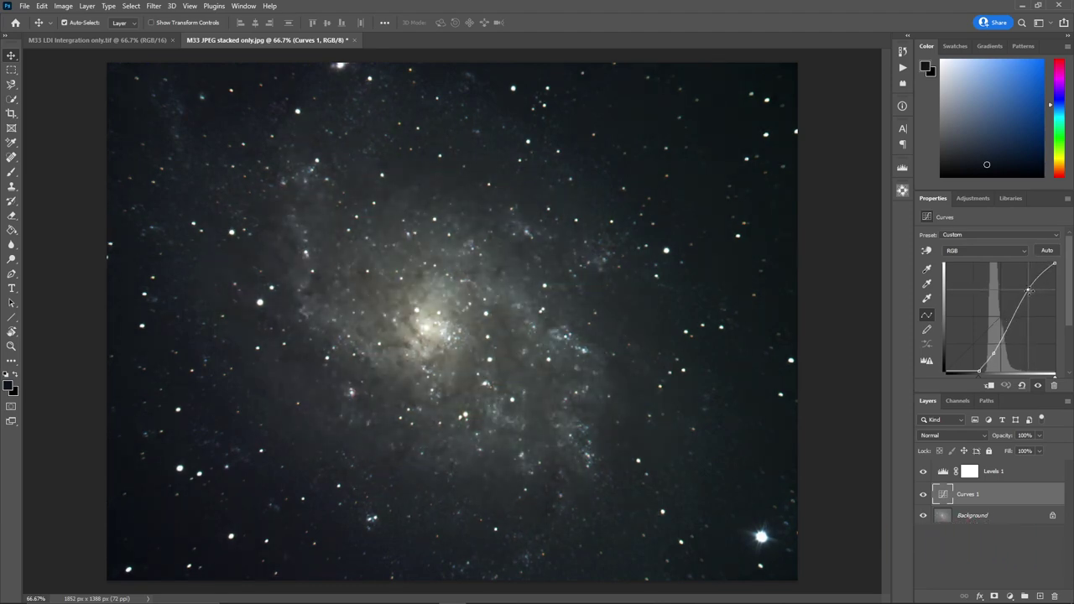
# Step: Open the Image menu over the processed JPEG galaxy image
pyautogui.click(64, 5)
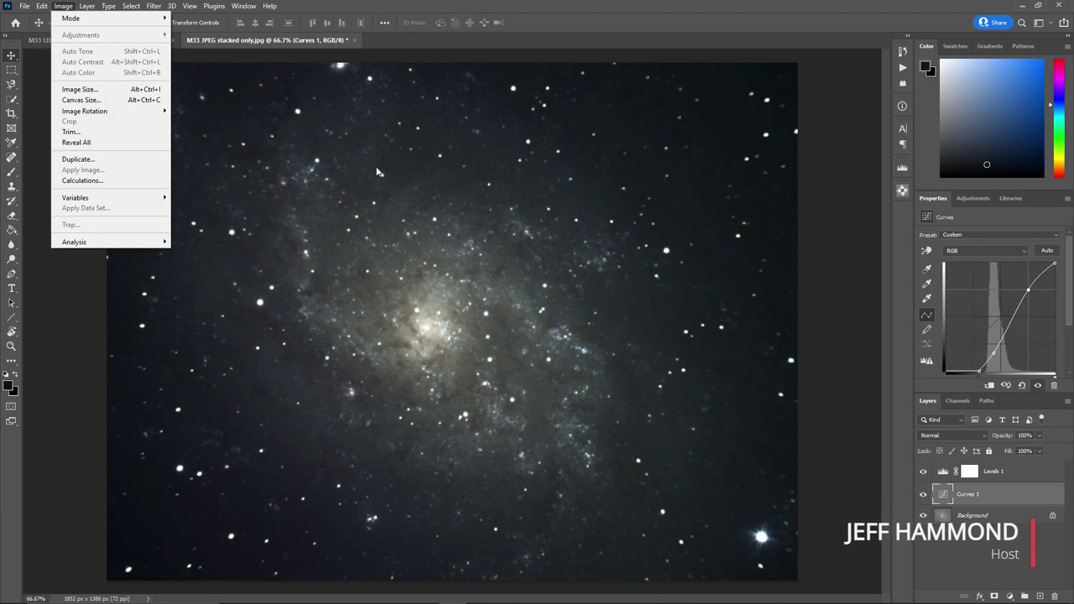
# Step: Close the JPEG stack without saving, then check the TIFF's colour mode and bit depth
pyautogui.click(408, 51)
pyautogui.click(355, 39)
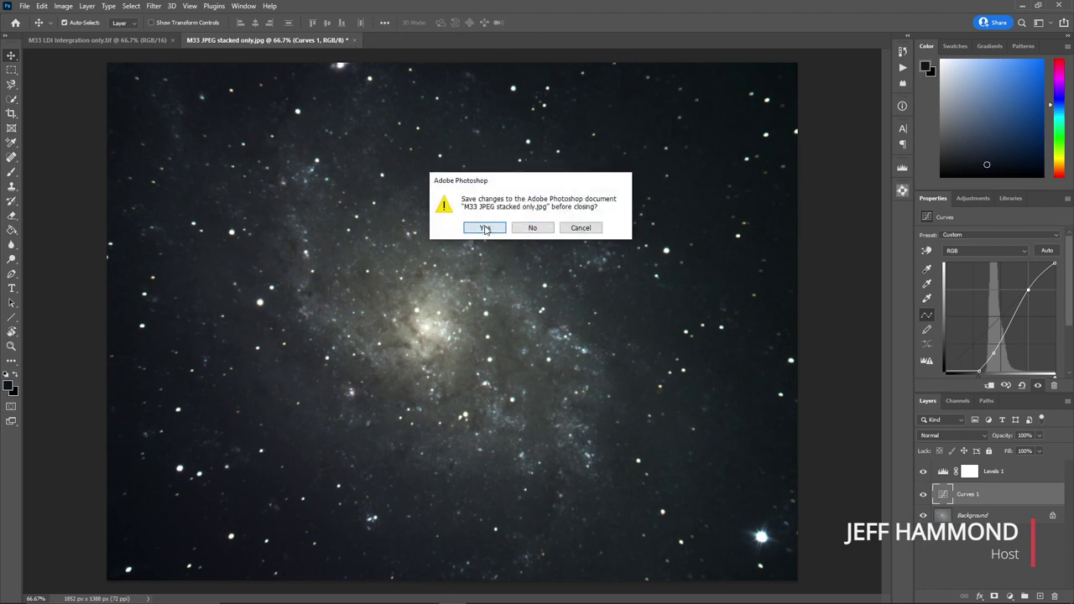
pyautogui.click(532, 229)
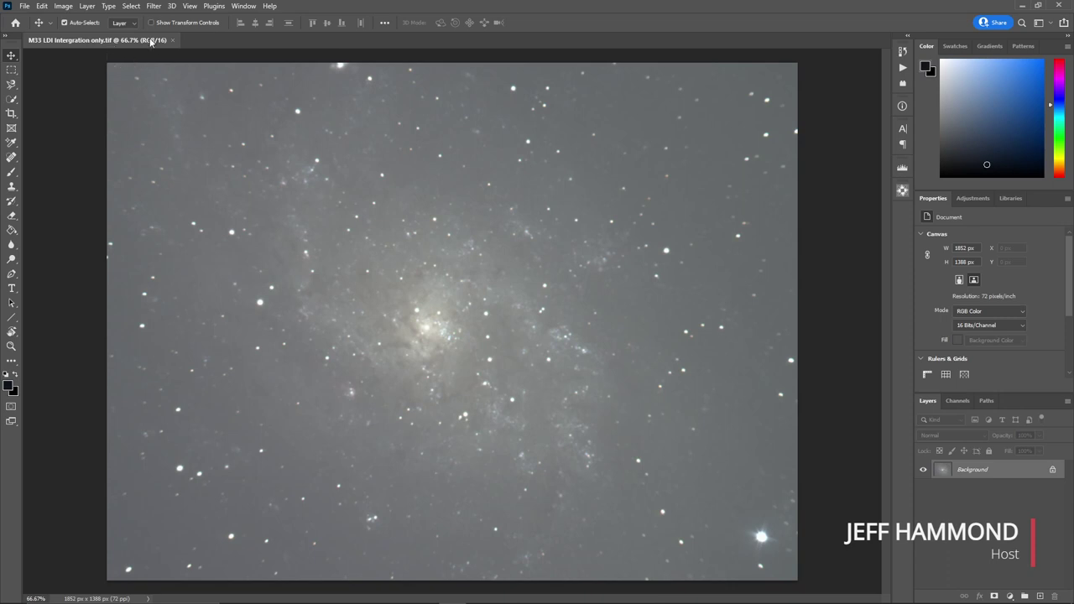
pyautogui.click(63, 6)
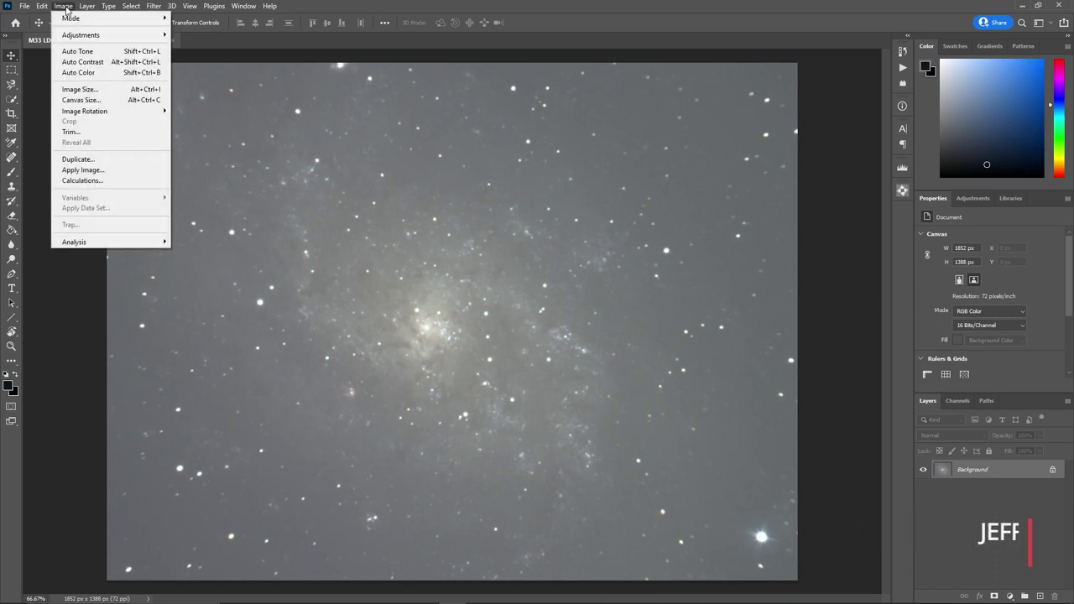
pyautogui.moveTo(66, 18)
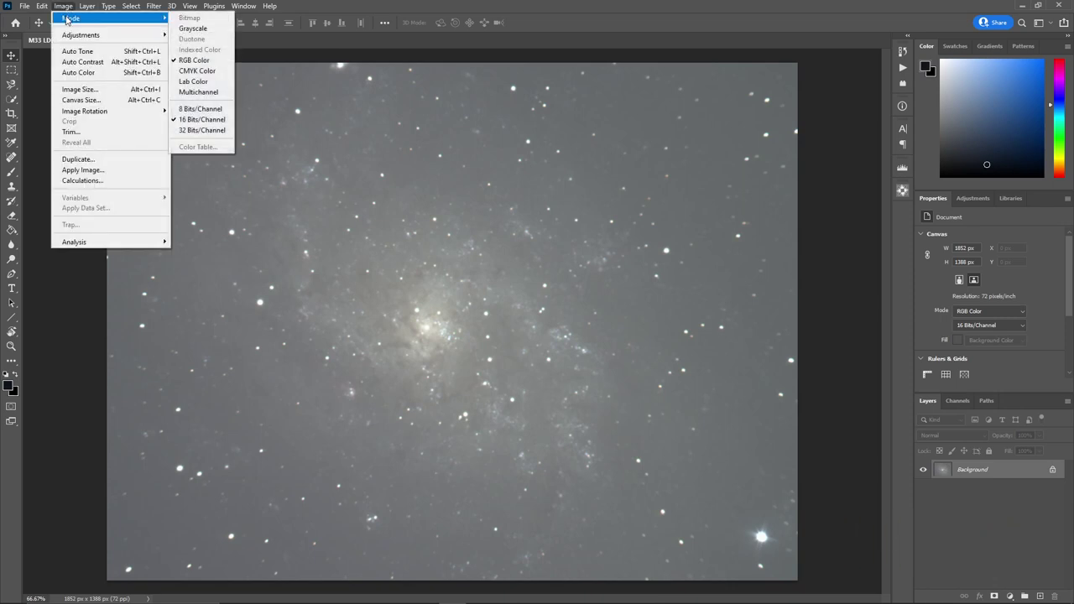
pyautogui.click(408, 5)
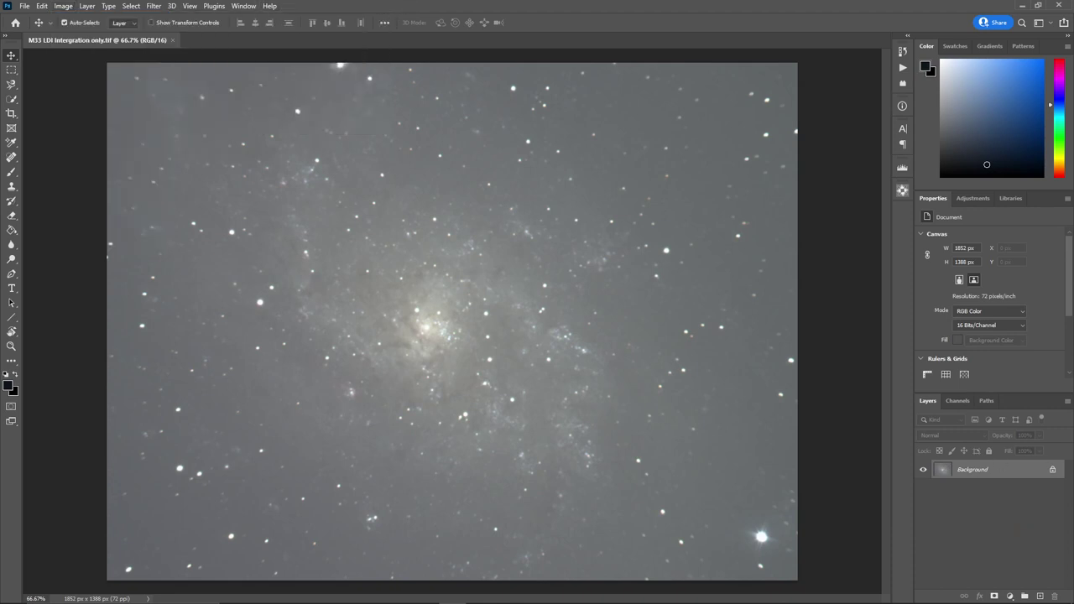
# Step: Duplicate the TIFF's Background layer as a new layer named 'DN'
pyautogui.click(1067, 400)
pyautogui.click(978, 205)
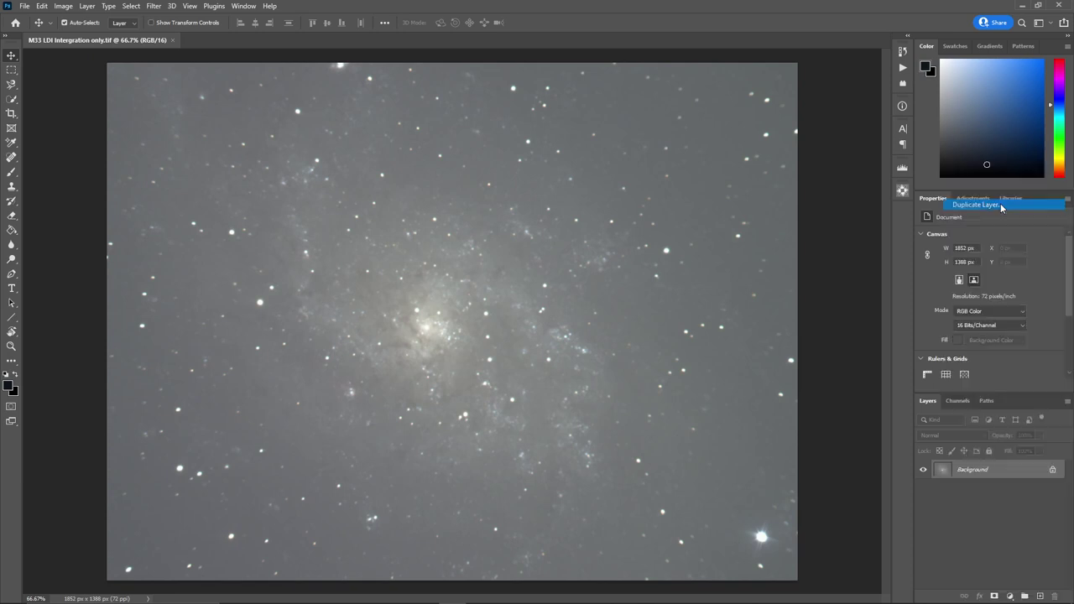
pyautogui.write('DN')
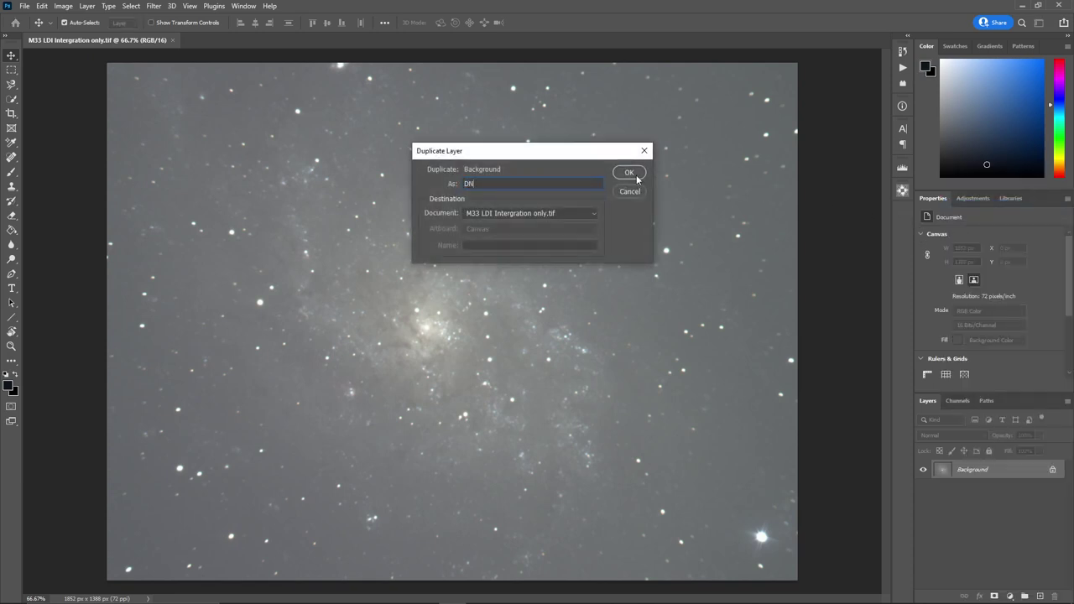
pyautogui.click(628, 172)
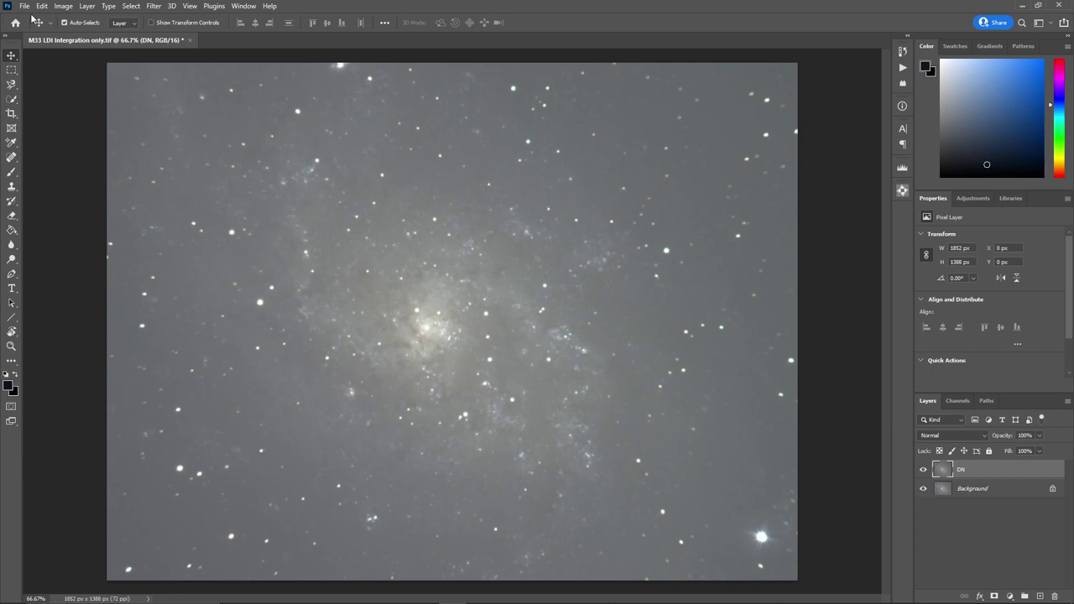
pyautogui.click(138, 6)
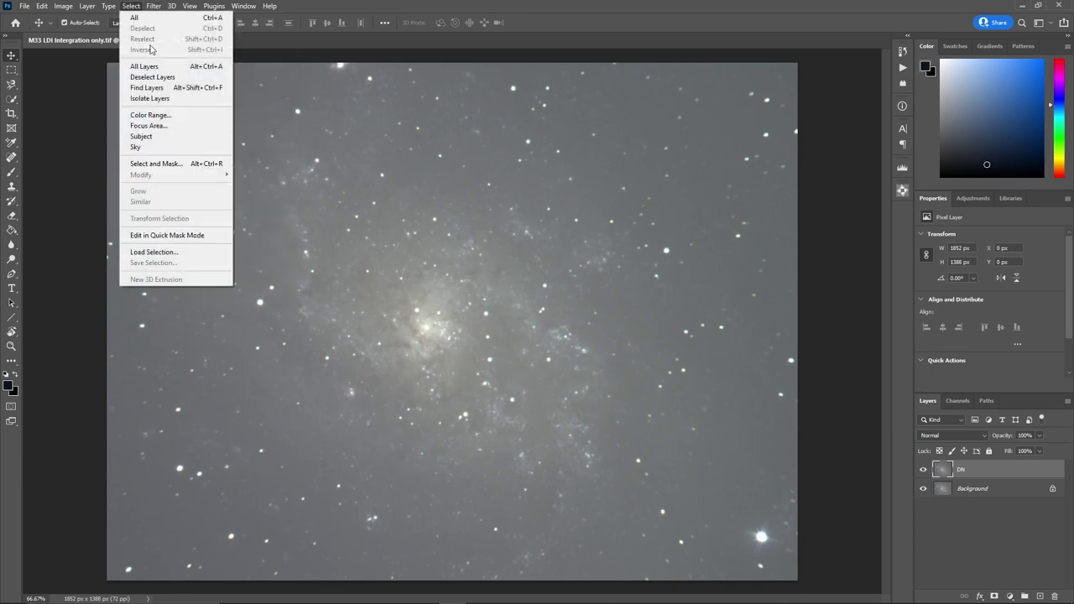
pyautogui.moveTo(153, 6)
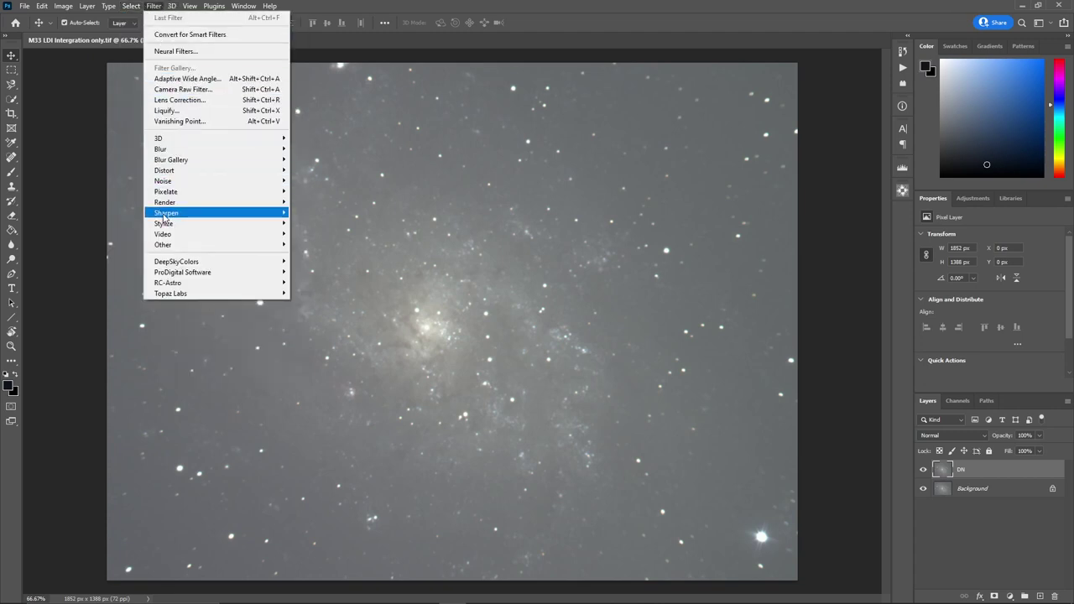
# Step: Apply AstroFlat Pro to DN with Smoothness 32, Edge Cleanup 20, Dark Noise Reduction 20
pyautogui.moveTo(206, 274)
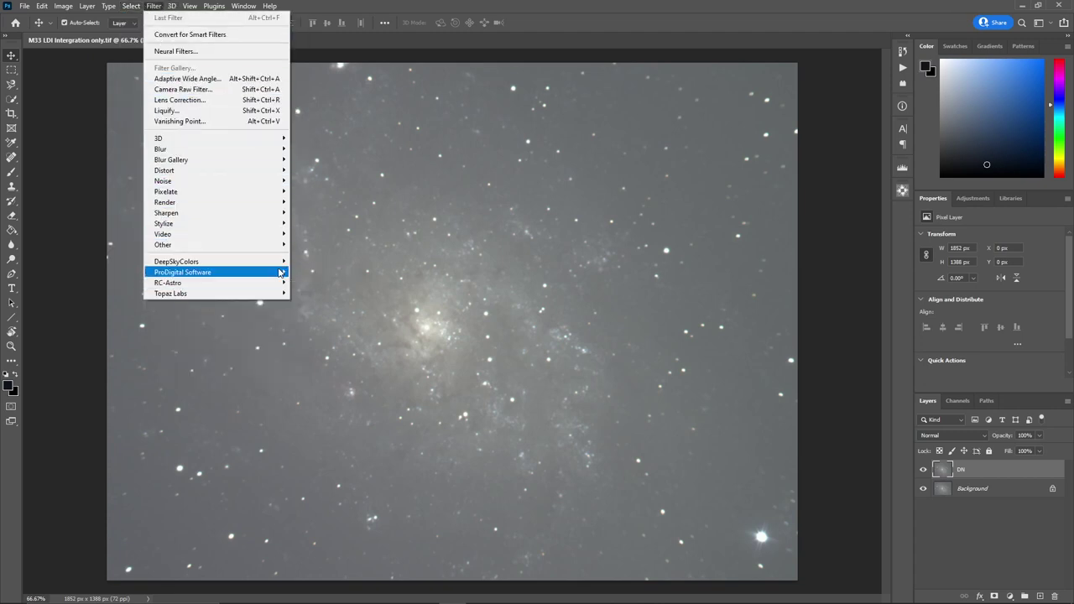
pyautogui.click(302, 273)
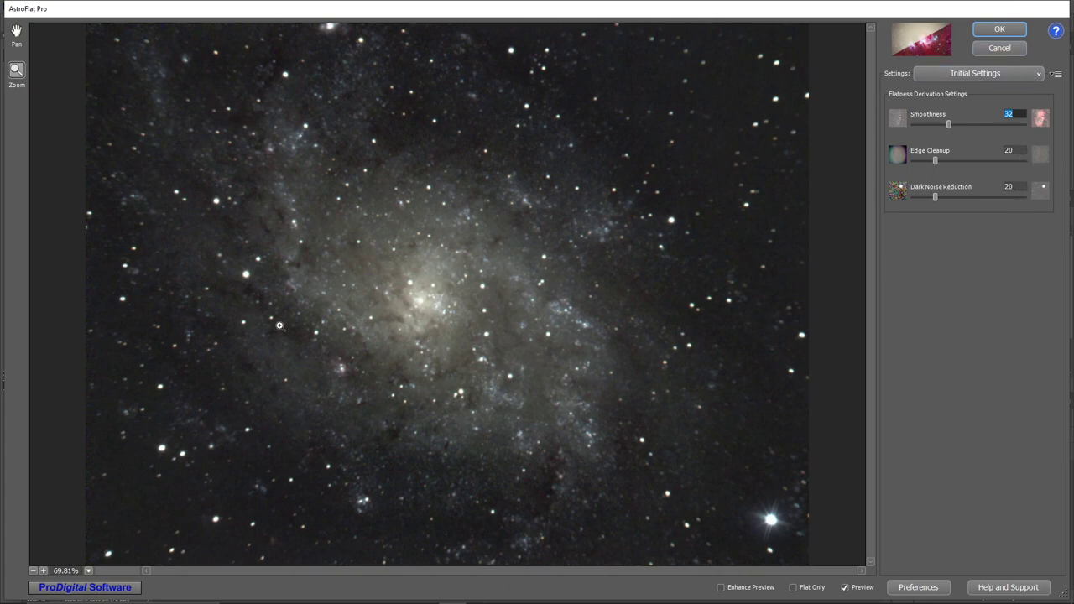
pyautogui.click(1015, 31)
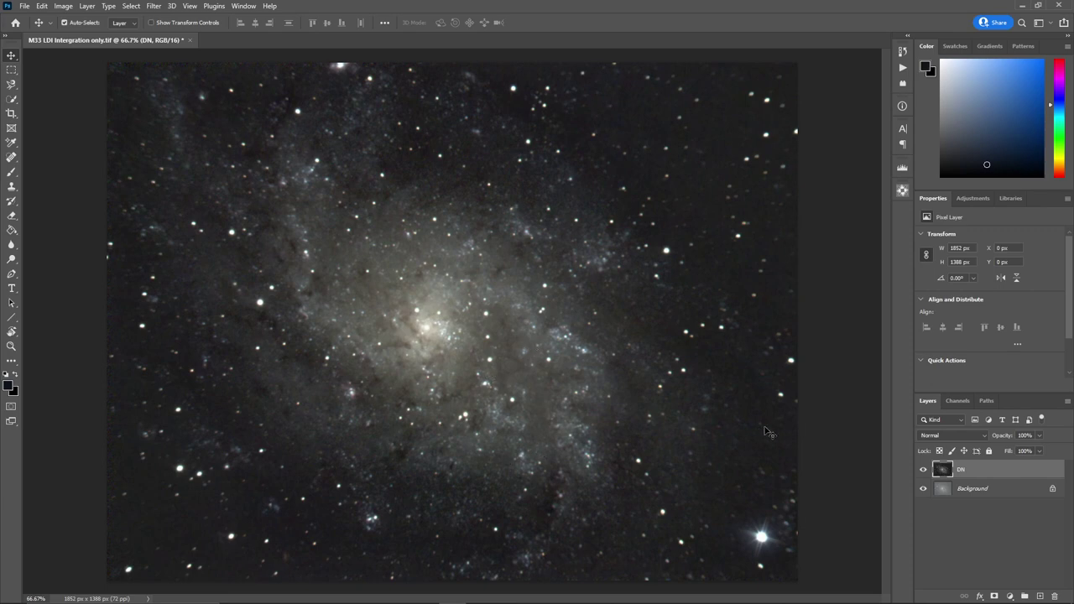
# Step: Duplicate the DN layer as DN copy
pyautogui.scroll(6, 415, 394)
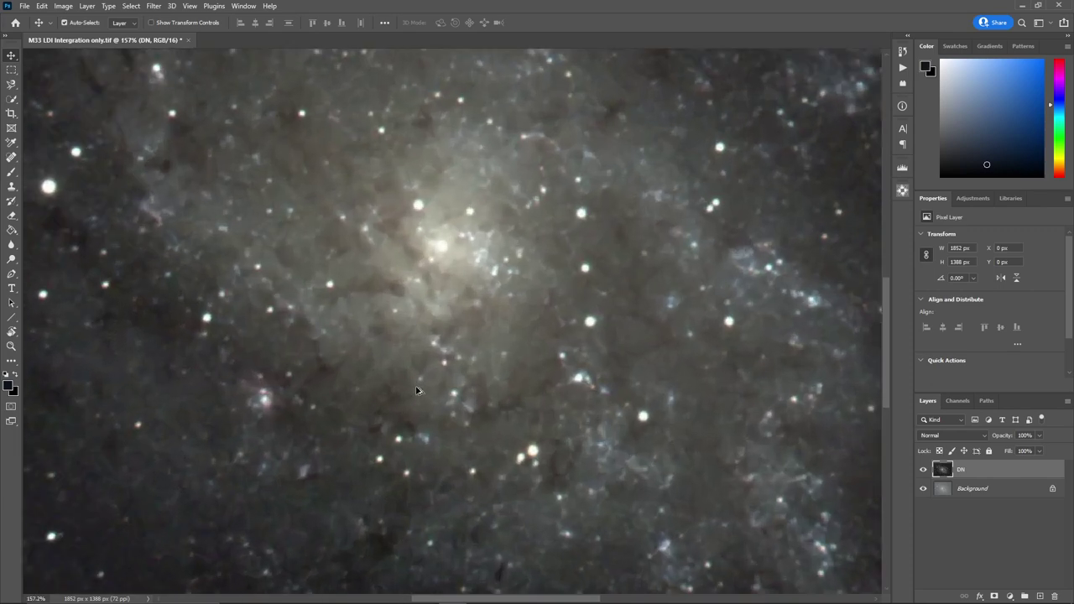
pyautogui.scroll(1, 417, 390)
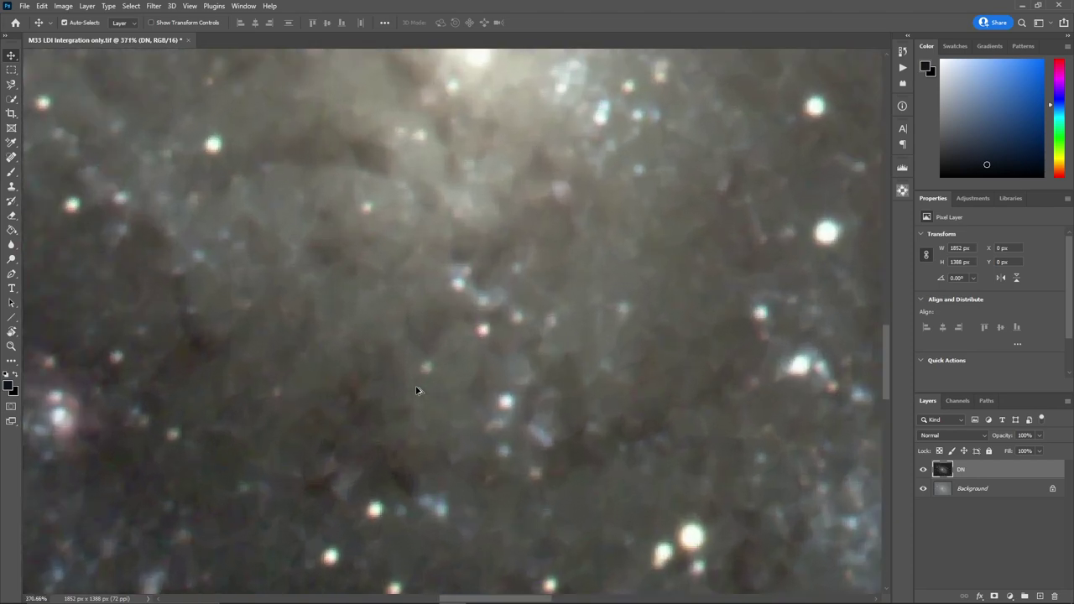
pyautogui.scroll(-3, 417, 391)
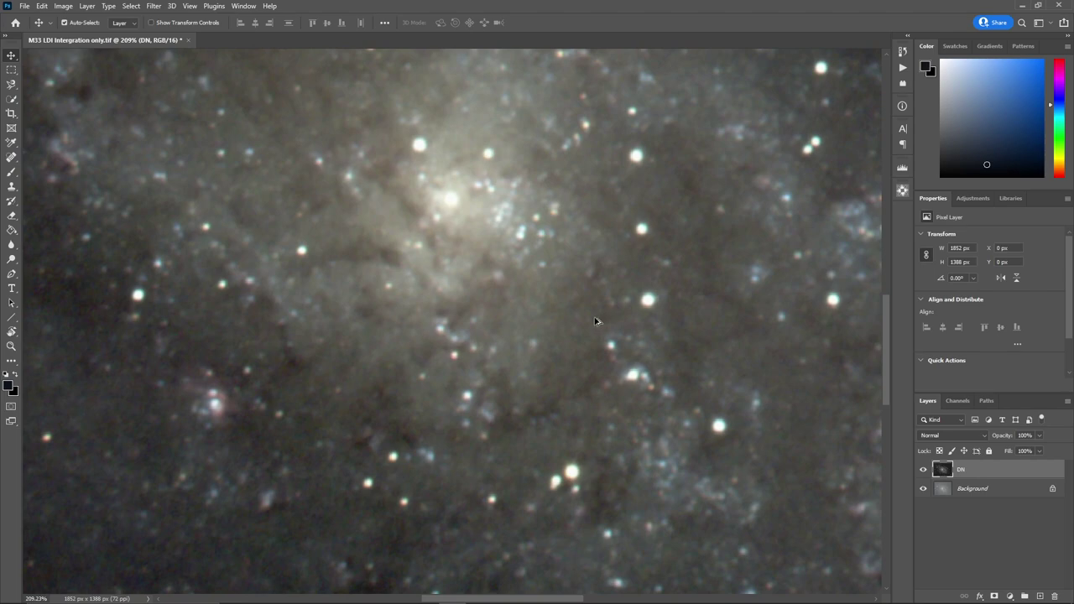
pyautogui.scroll(-4, 595, 323)
pyautogui.scroll(-3, 595, 329)
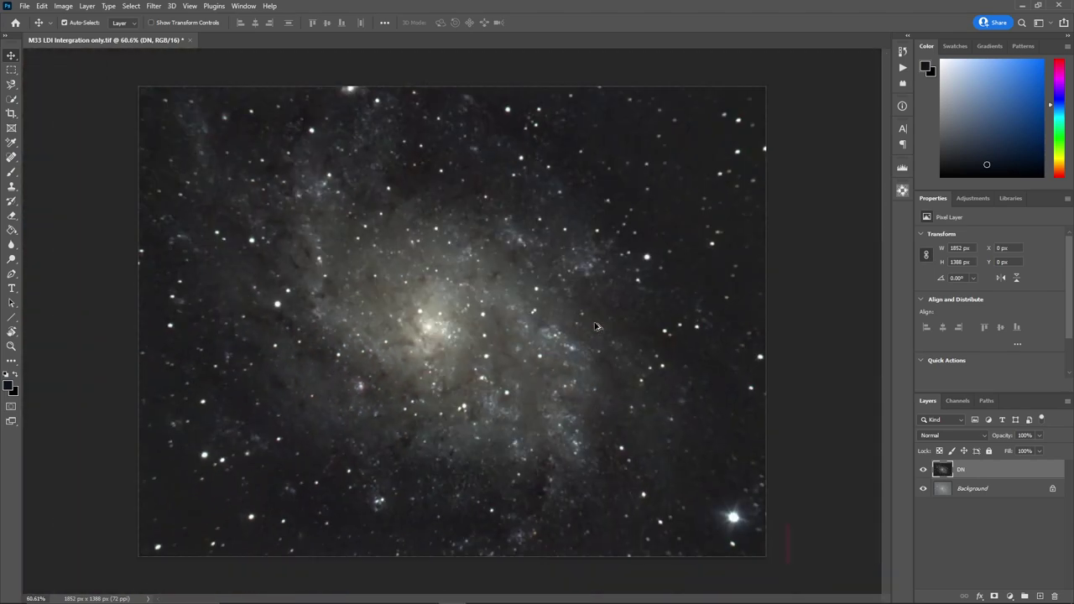
pyautogui.scroll(2, 594, 327)
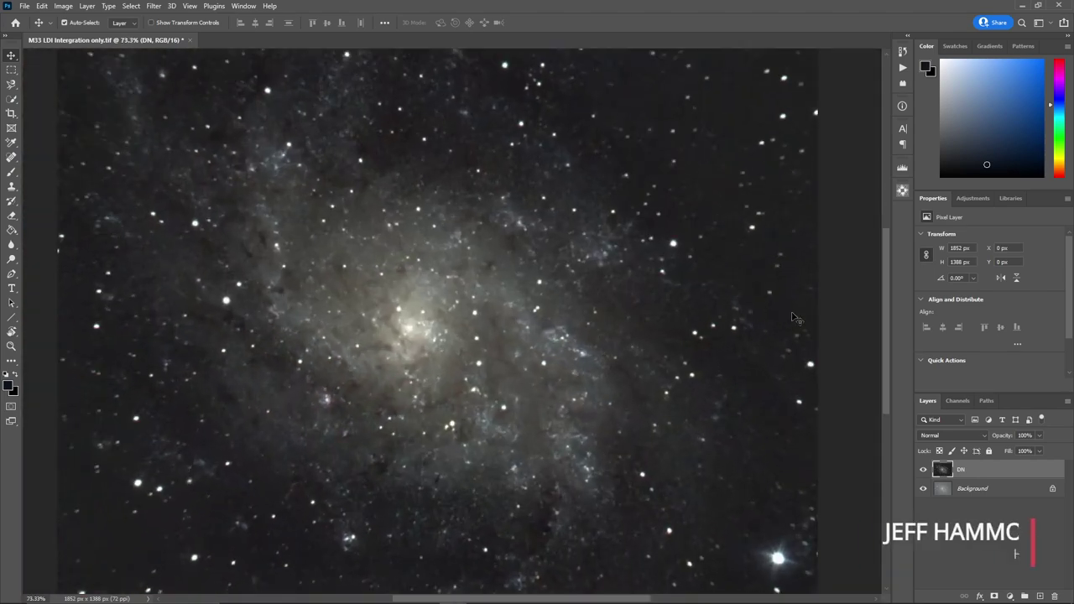
pyautogui.click(1068, 401)
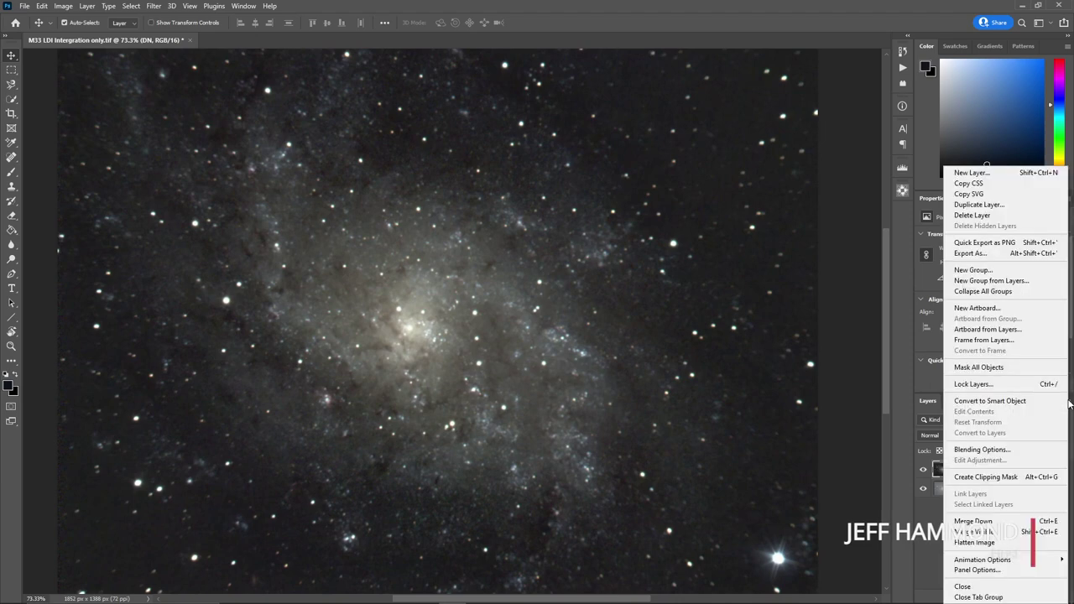
pyautogui.click(1029, 208)
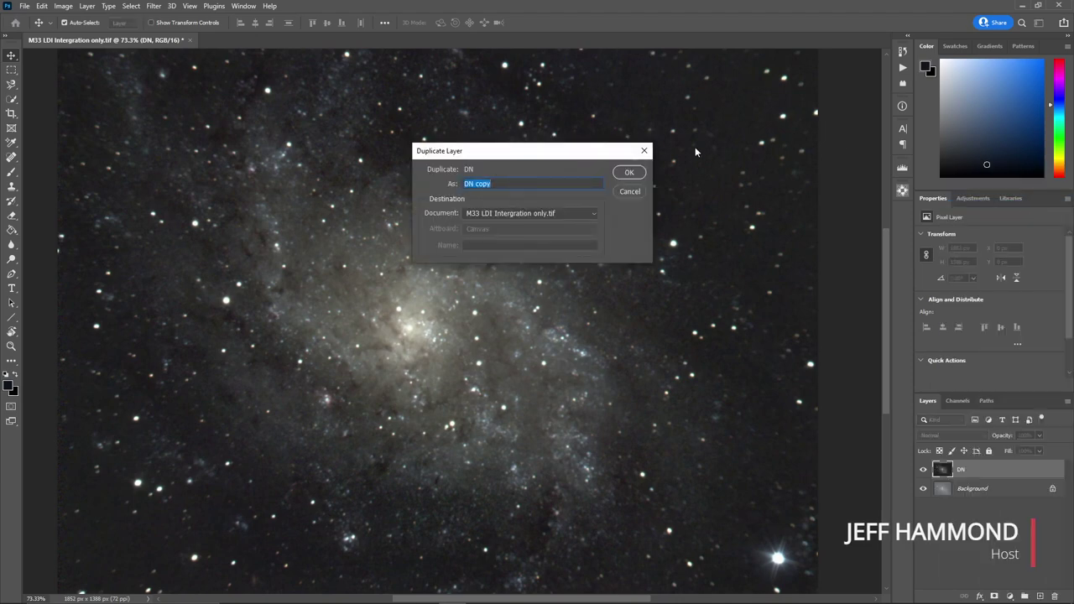
pyautogui.click(630, 172)
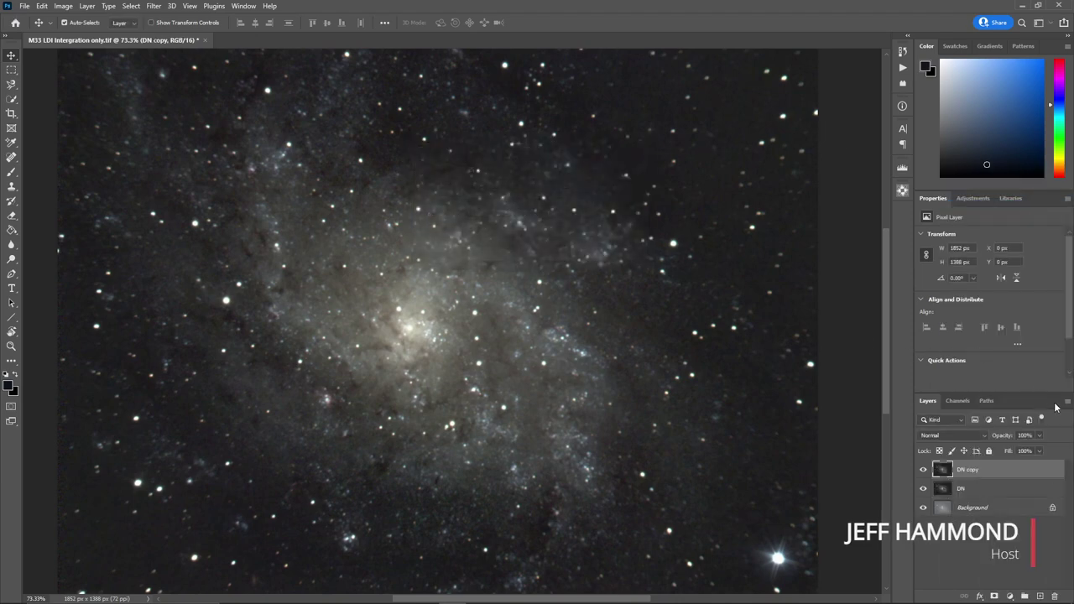
# Step: Duplicate DN copy to create DN copy 2
pyautogui.click(1068, 401)
pyautogui.click(999, 207)
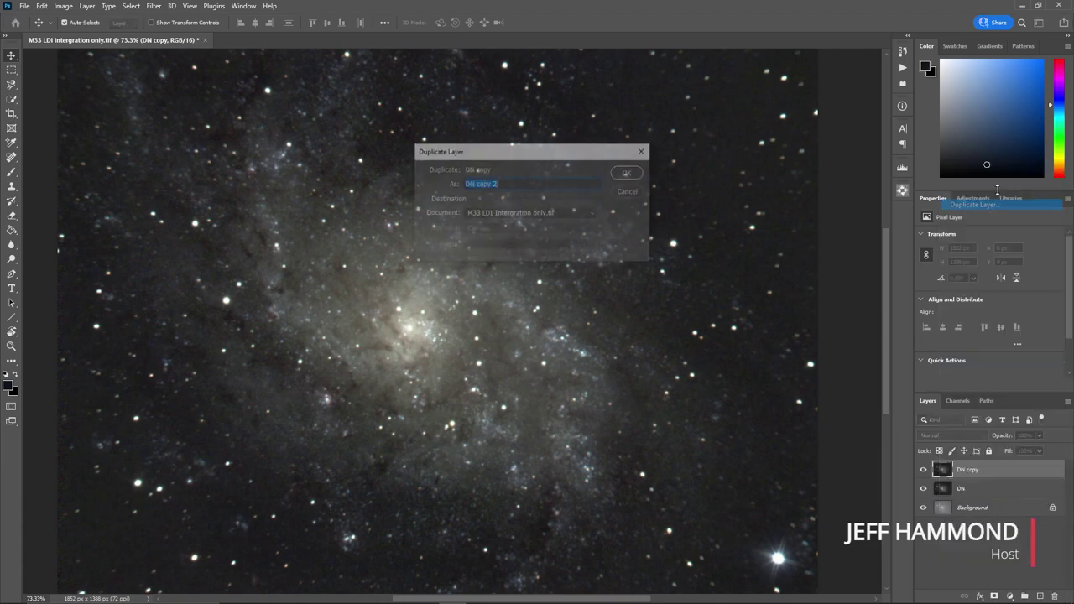
pyautogui.click(630, 173)
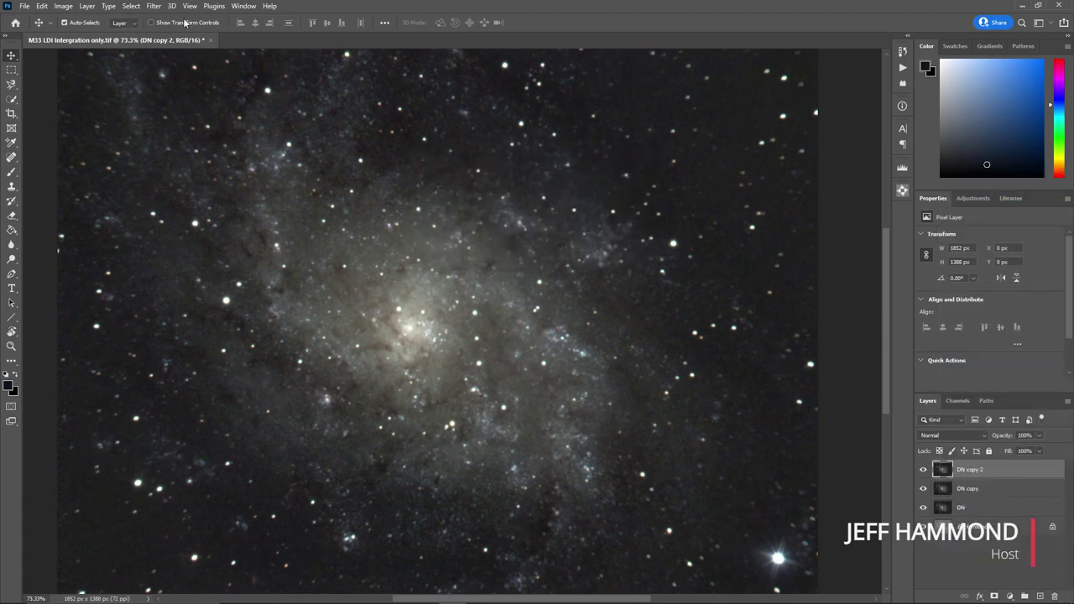
pyautogui.click(153, 7)
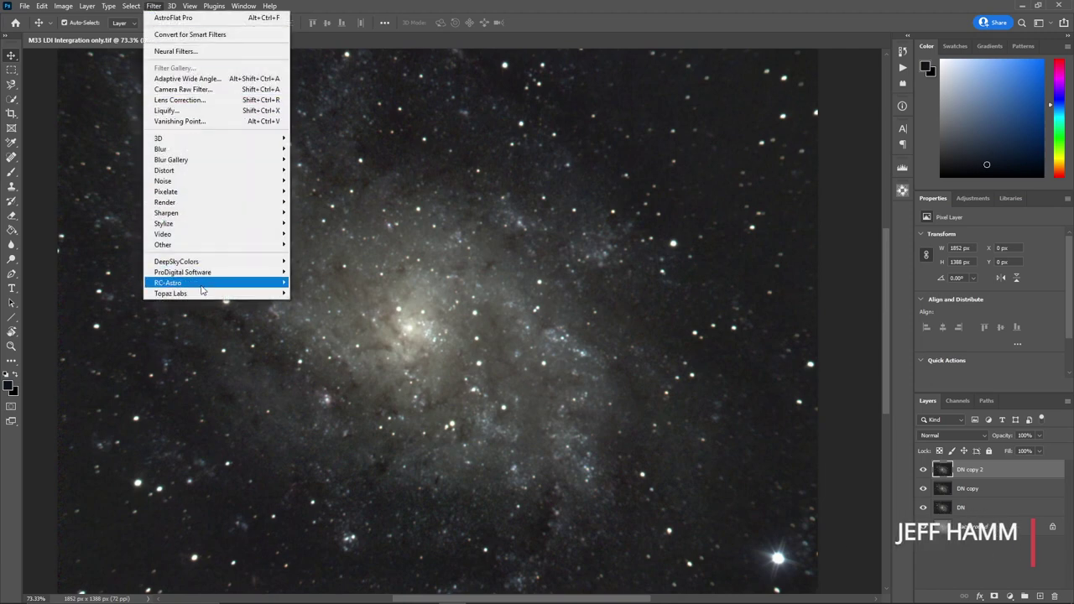
# Step: Run RC-Astro StarXTerminator on DN copy 2 to strip out its stars
pyautogui.moveTo(252, 283)
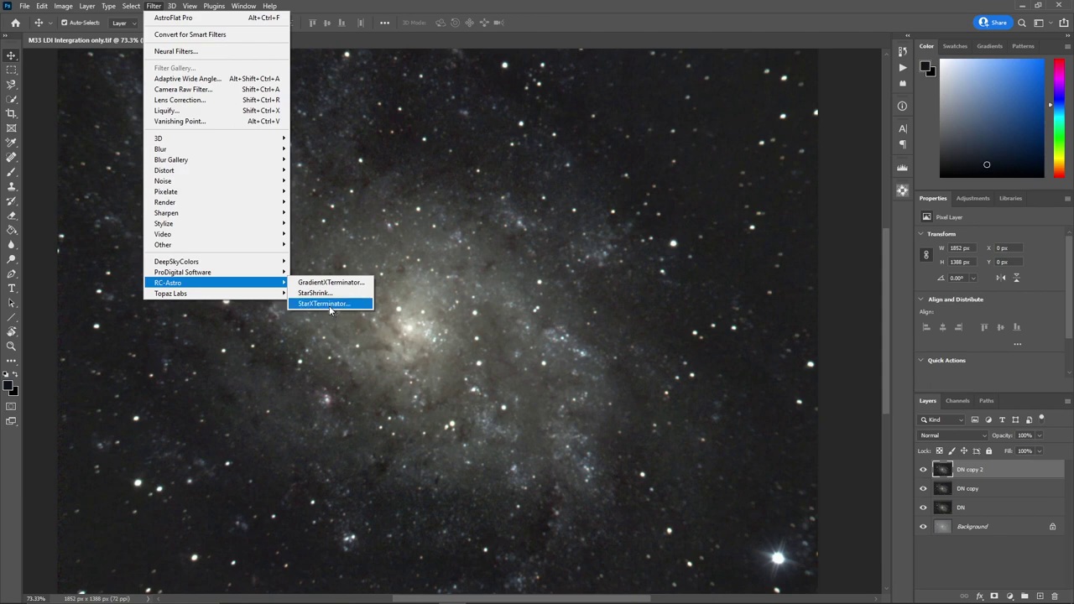
pyautogui.click(328, 303)
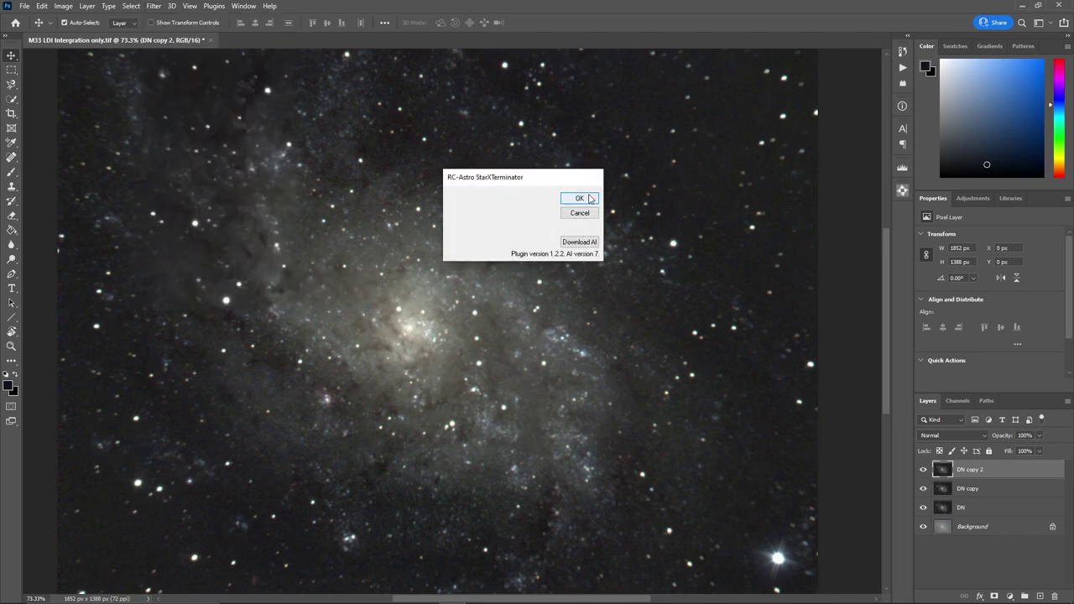
pyautogui.click(580, 199)
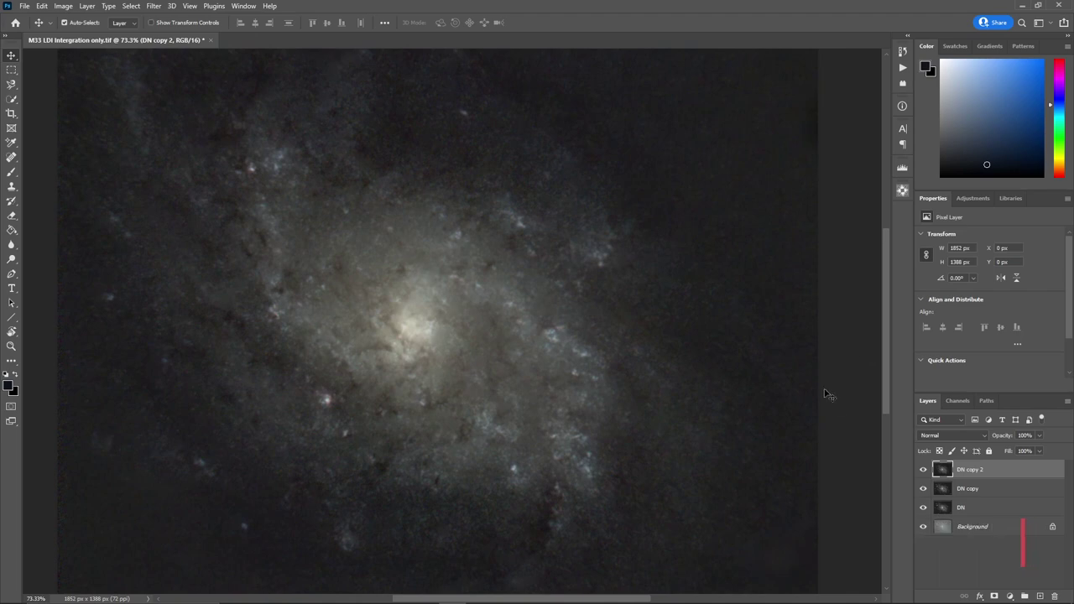
# Step: Duplicate the starless DN copy 2 as a layer named 'Starless'
pyautogui.click(1067, 402)
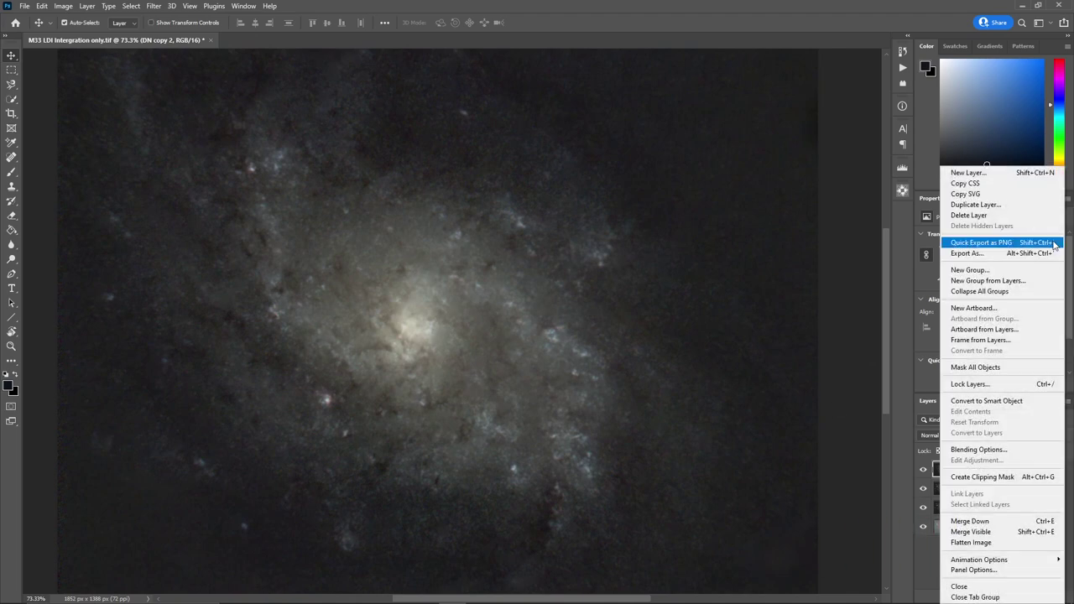
pyautogui.click(1039, 209)
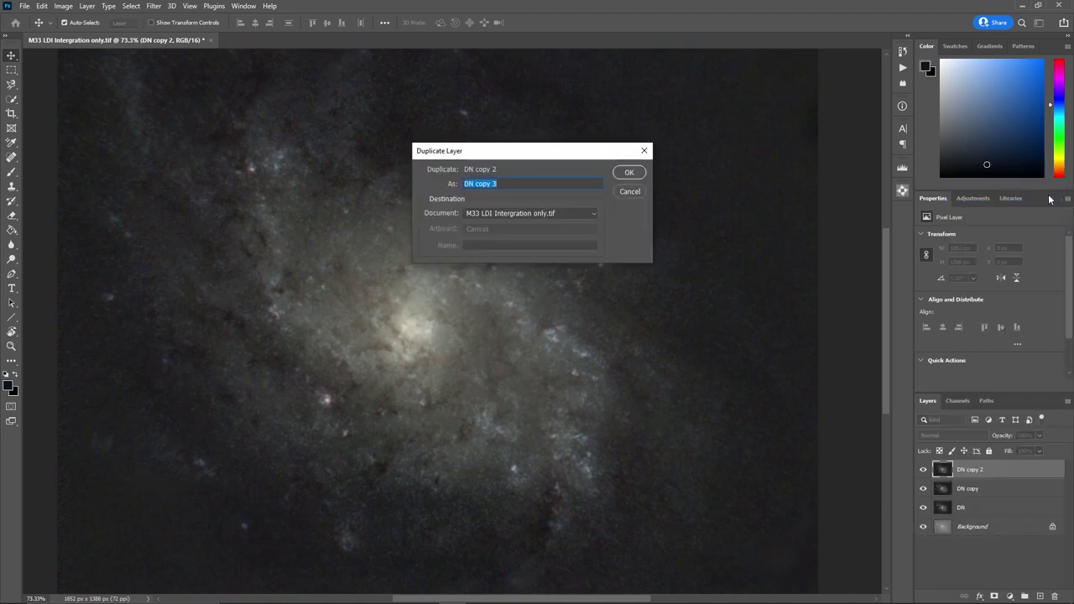
pyautogui.write('Starless')
pyautogui.press('Return')
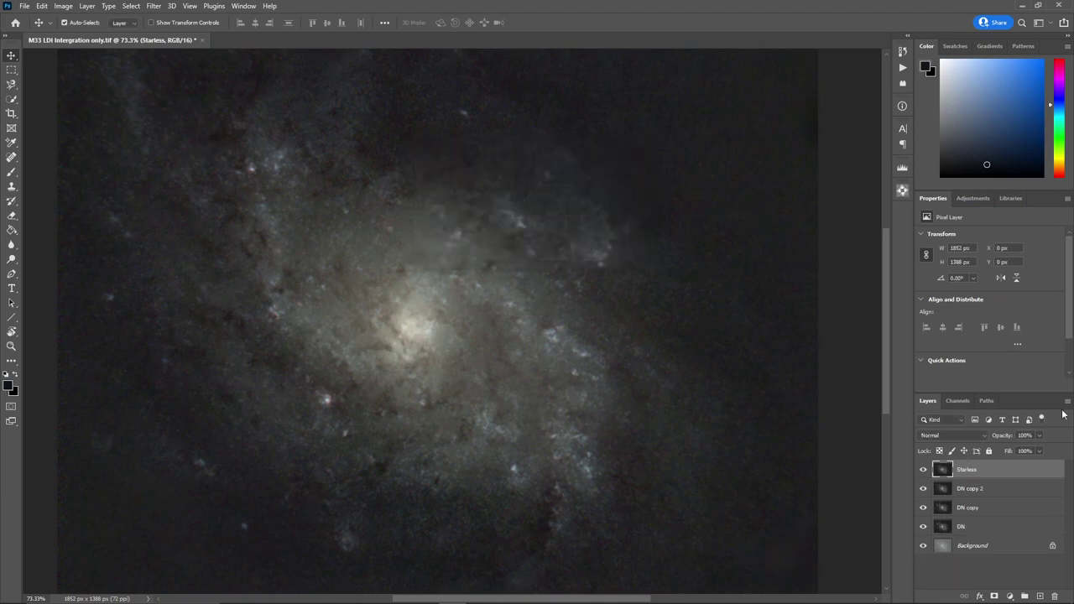
# Step: Set DN copy 2 to Subtract, merge it down, rename it 'Stars', and move it above Starless
pyautogui.click(988, 491)
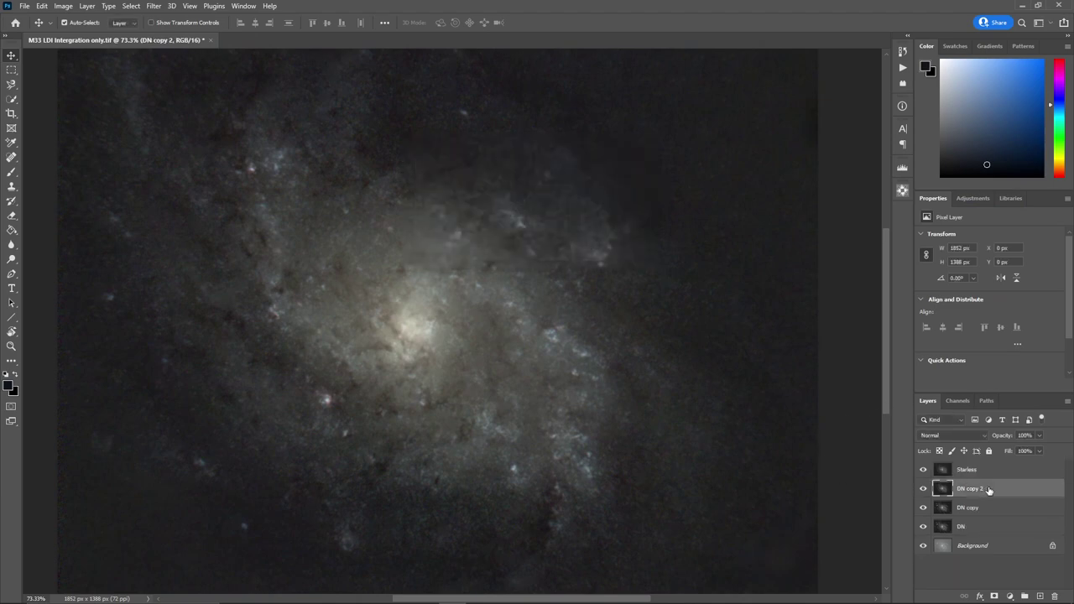
pyautogui.click(982, 435)
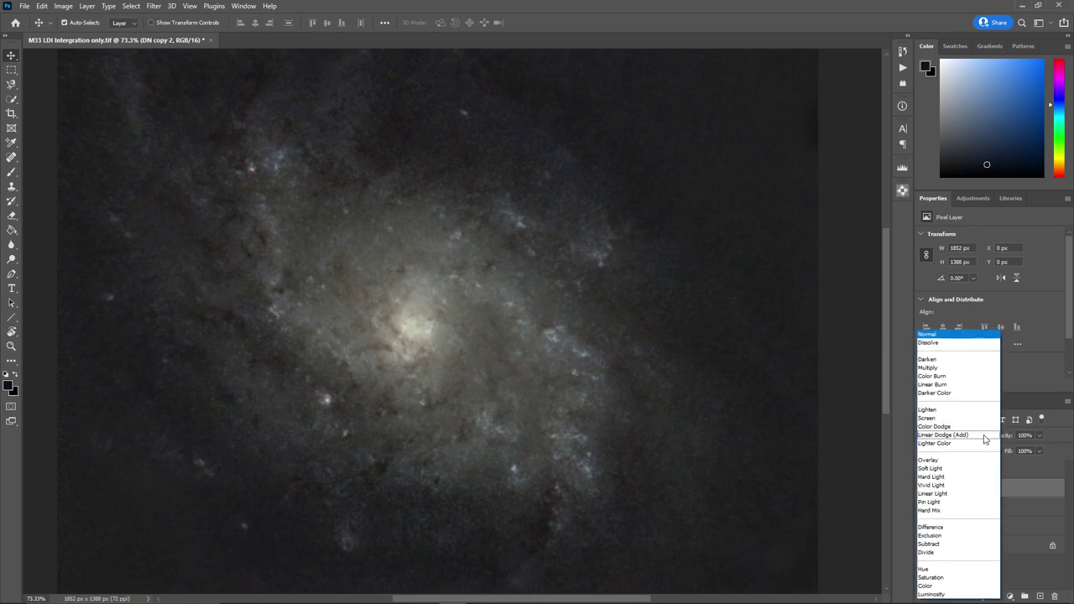
pyautogui.click(966, 545)
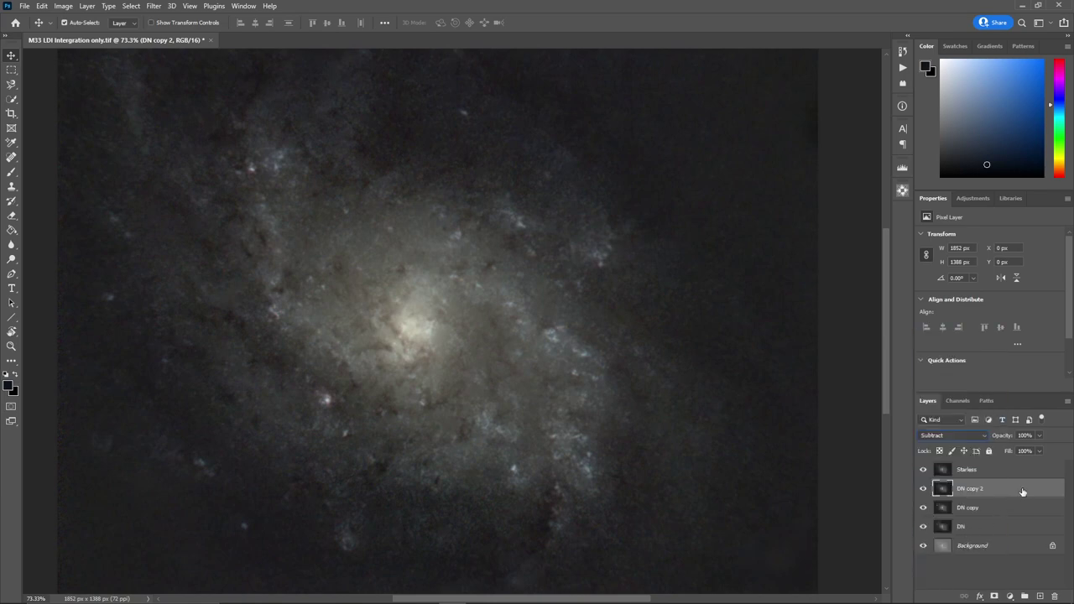
pyautogui.click(1069, 408)
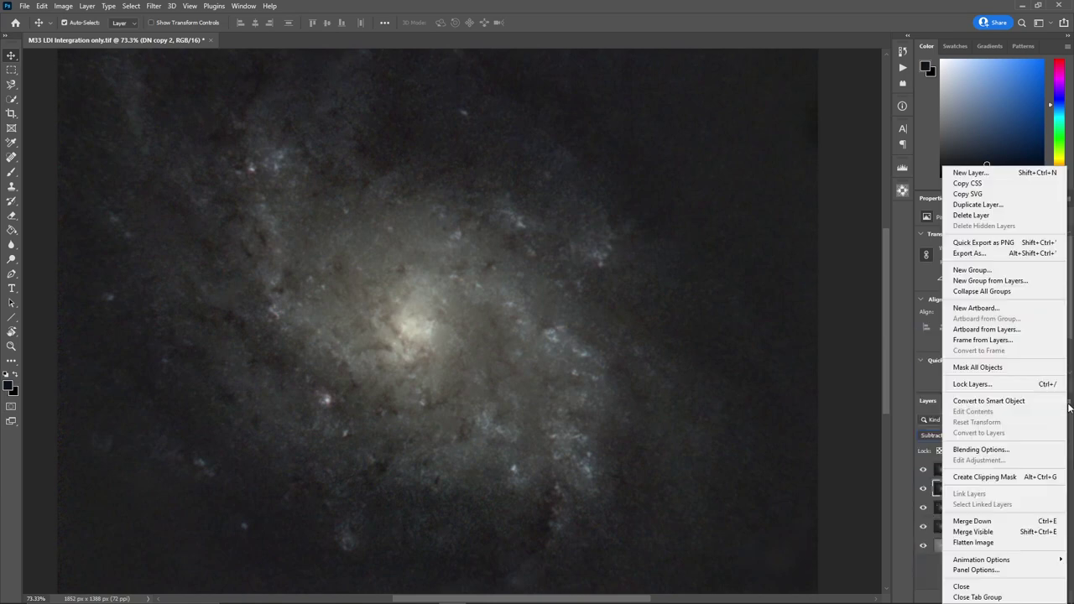
pyautogui.click(1022, 525)
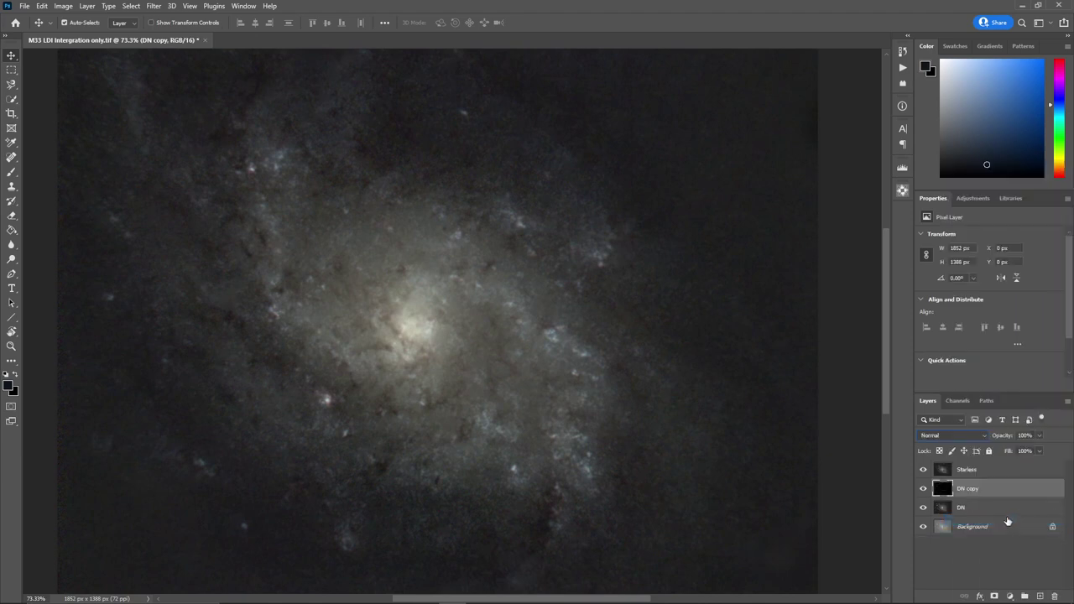
pyautogui.doubleClick(972, 489)
pyautogui.write('Stars')
pyautogui.press('Return')
pyautogui.moveTo(949, 487); pyautogui.dragTo(977, 456)
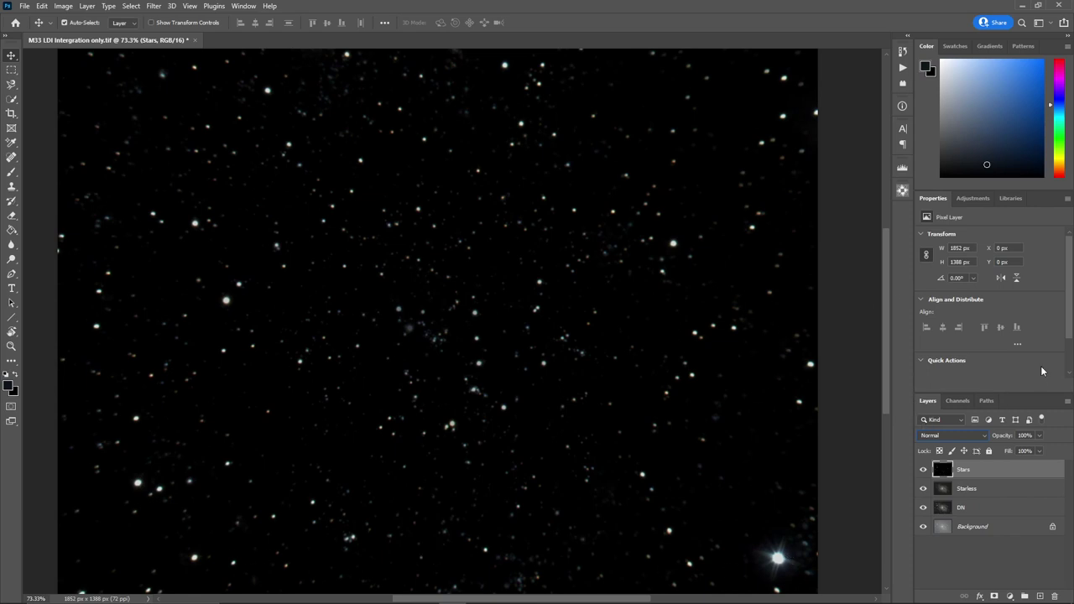
# Step: Blend the Stars layer in Linear Dodge (Add) at 100%, fading opacity briefly to compare
pyautogui.click(983, 437)
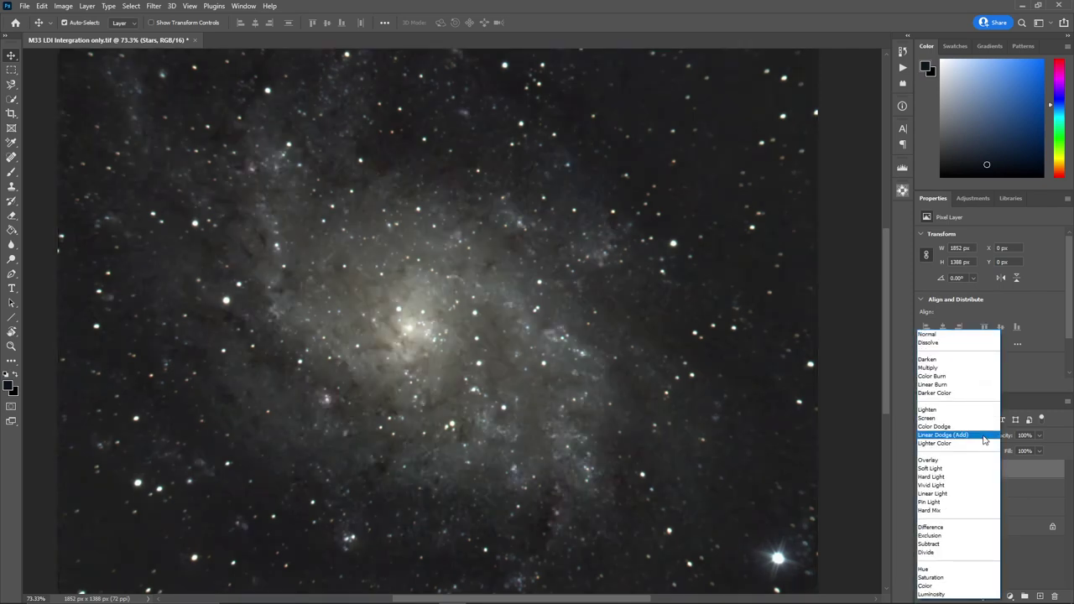
pyautogui.click(983, 436)
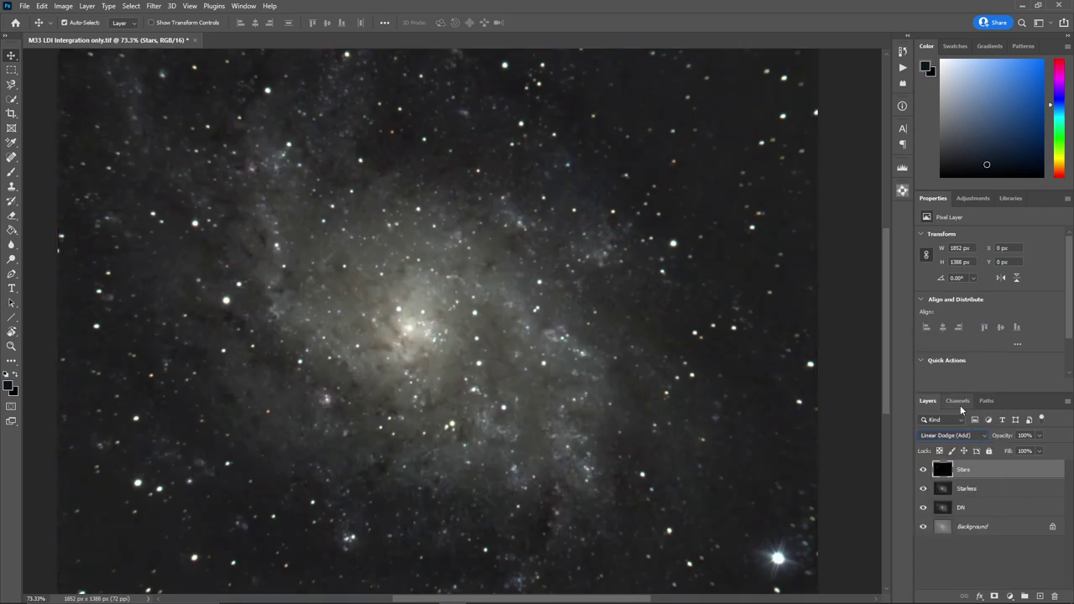
pyautogui.click(1039, 436)
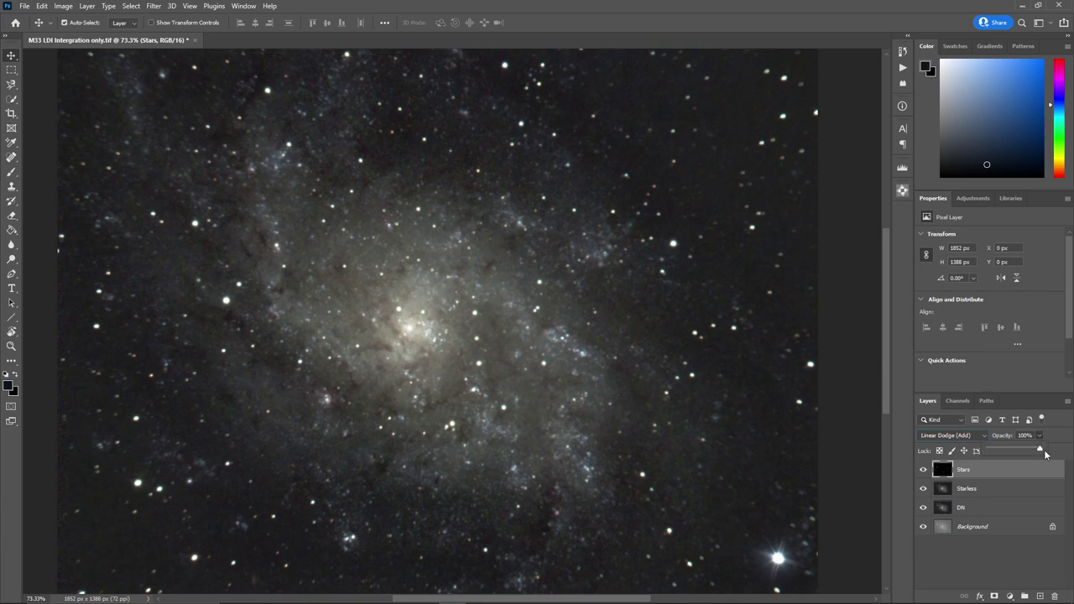
pyautogui.moveTo(1044, 453)
pyautogui.mouseDown()
pyautogui.moveTo(969, 451)
pyautogui.moveTo(1054, 453)
pyautogui.mouseUp()
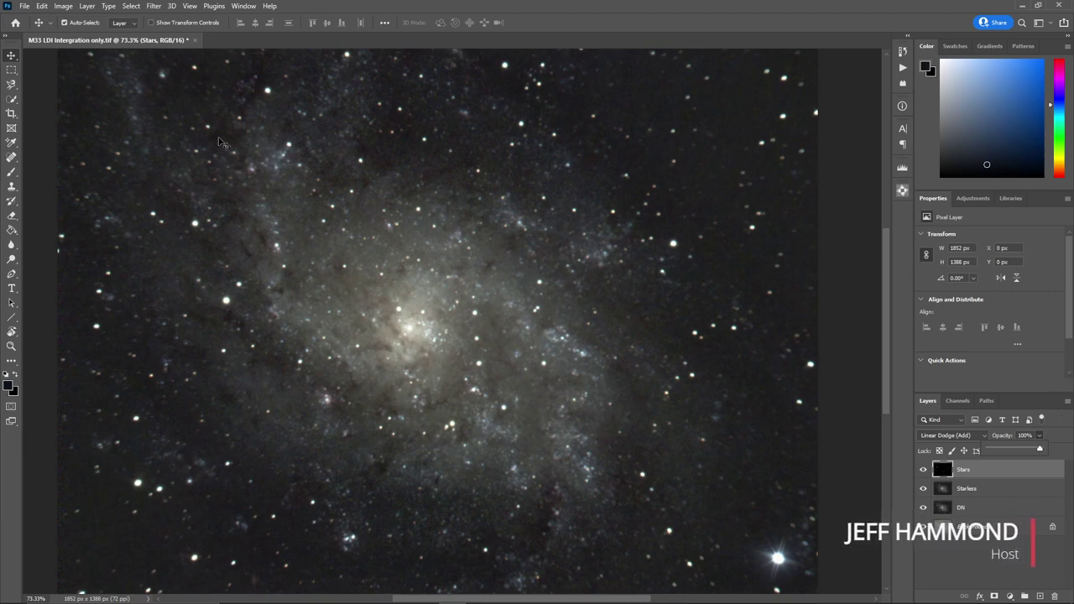
pyautogui.click(153, 6)
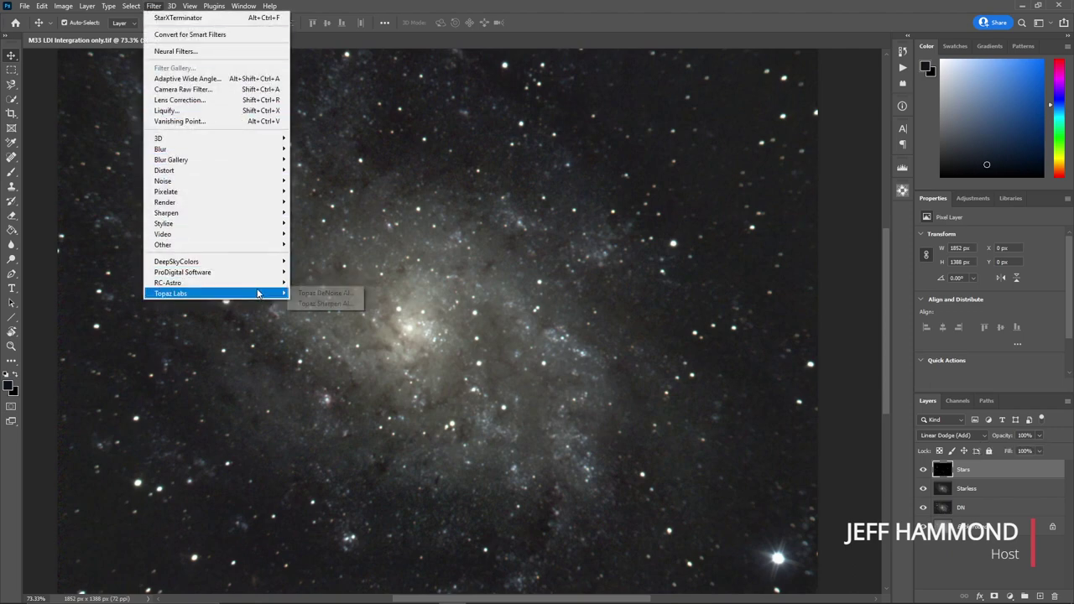
pyautogui.moveTo(284, 278)
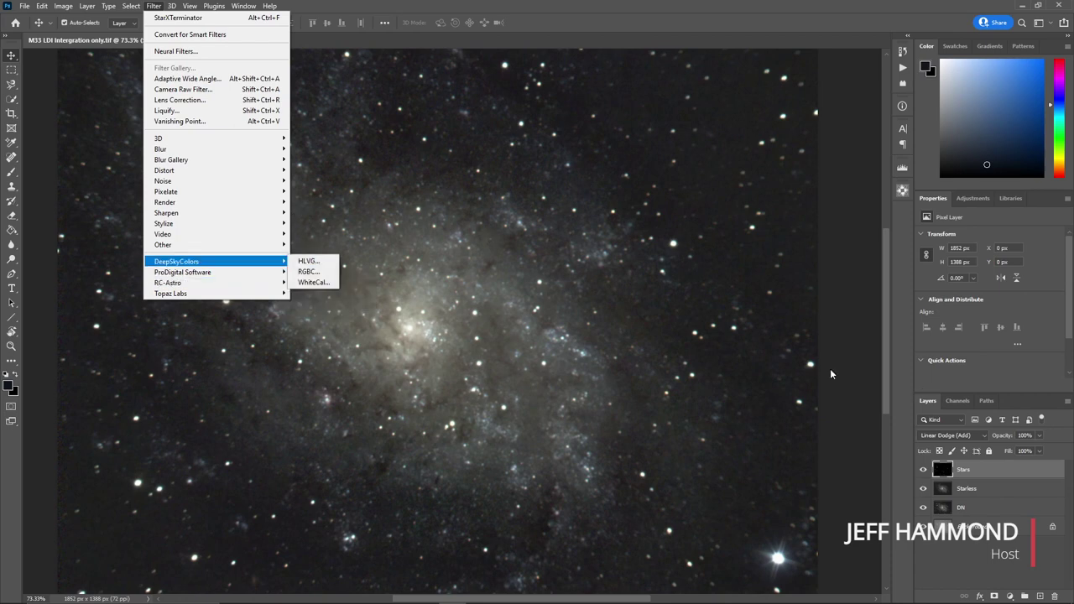
pyautogui.click(987, 488)
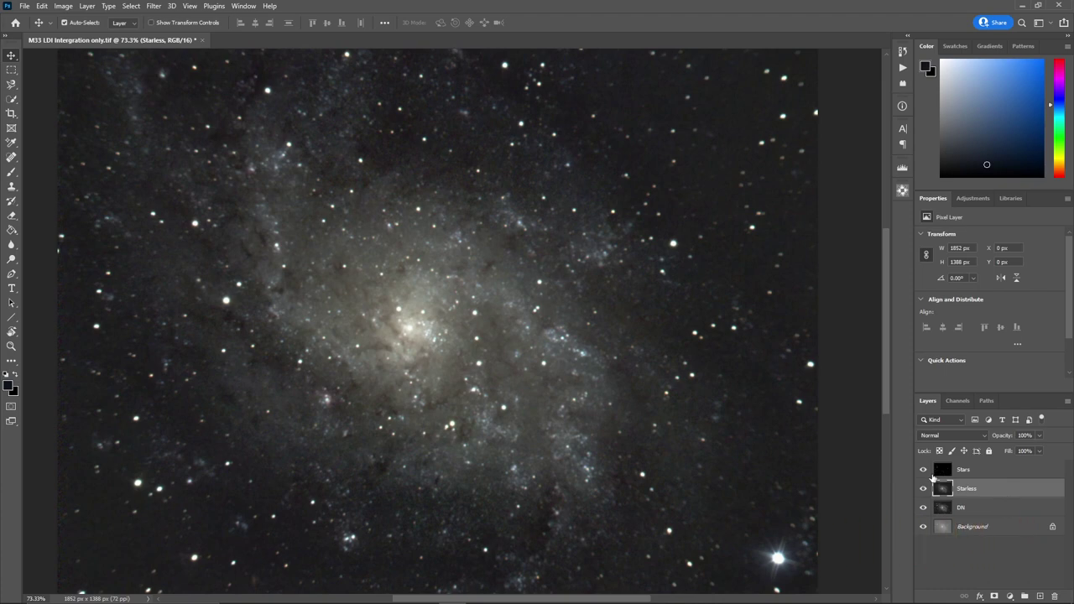
# Step: Hide the Stars layer and duplicate Starless as a new layer named CR
pyautogui.click(923, 470)
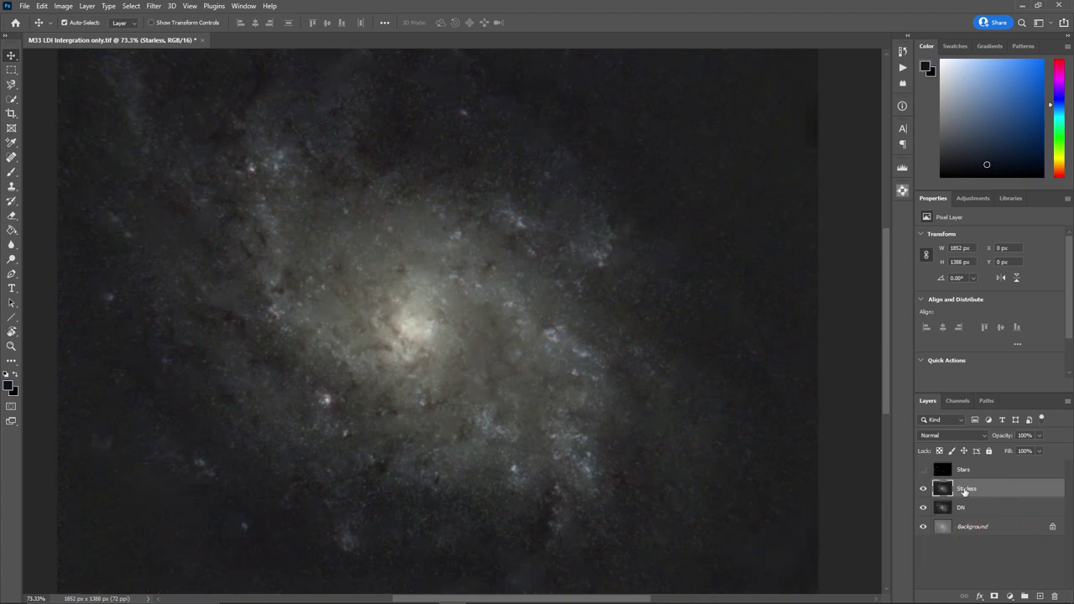
pyautogui.click(1067, 401)
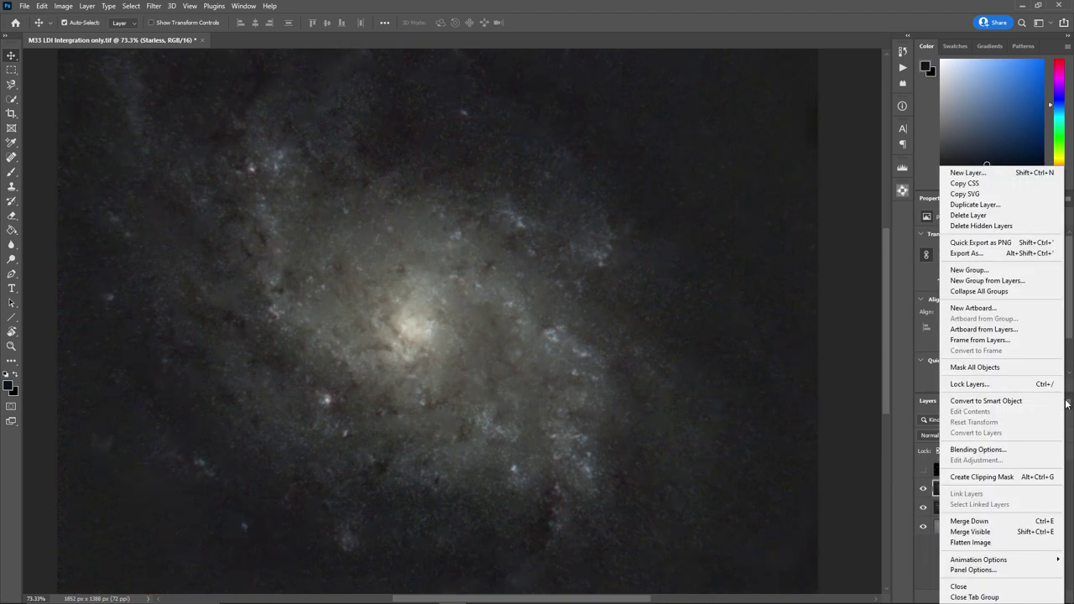
pyautogui.click(993, 206)
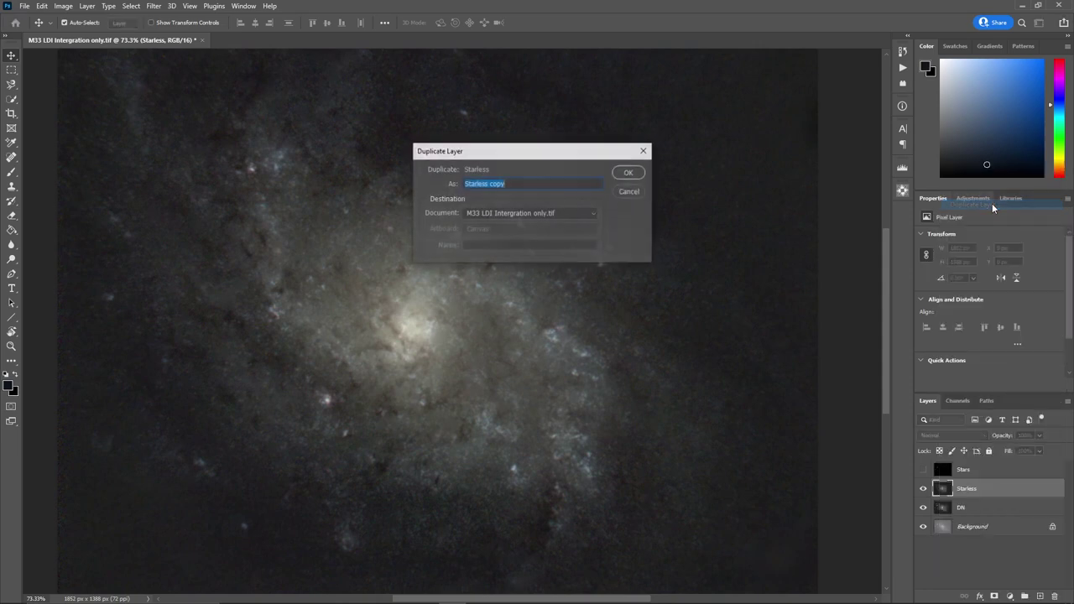
pyautogui.write('CR')
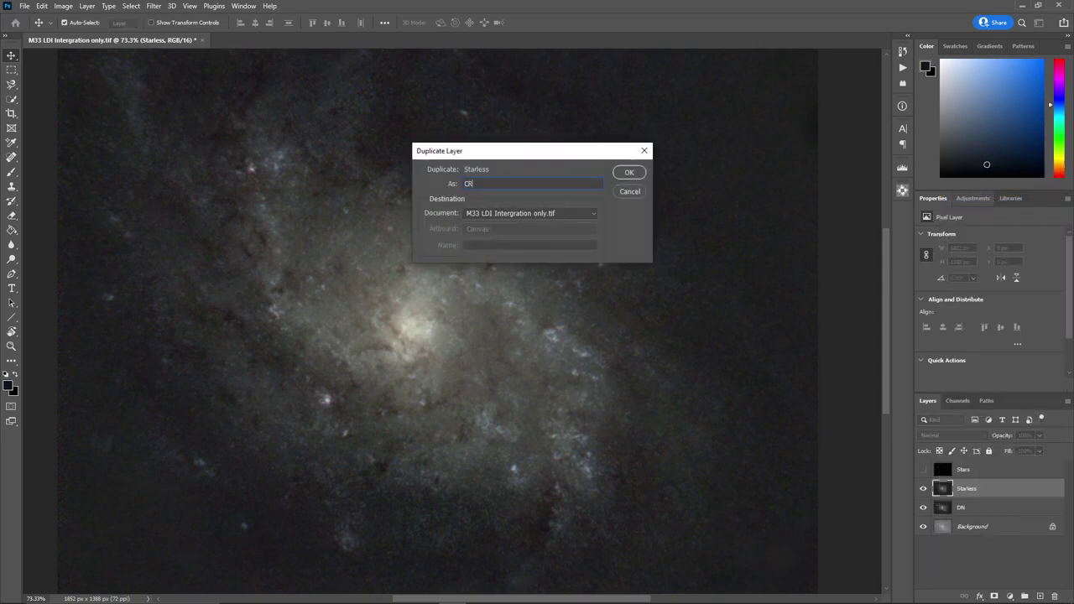
pyautogui.click(621, 176)
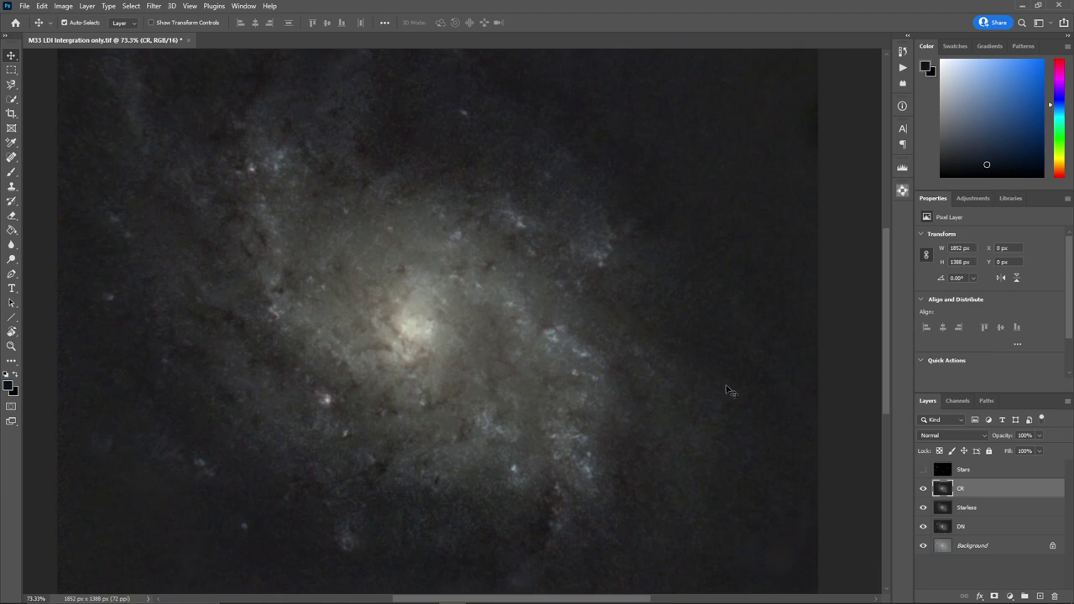
# Step: Open the Filter menu to reach Camera Raw Filter for the CR layer
pyautogui.click(155, 7)
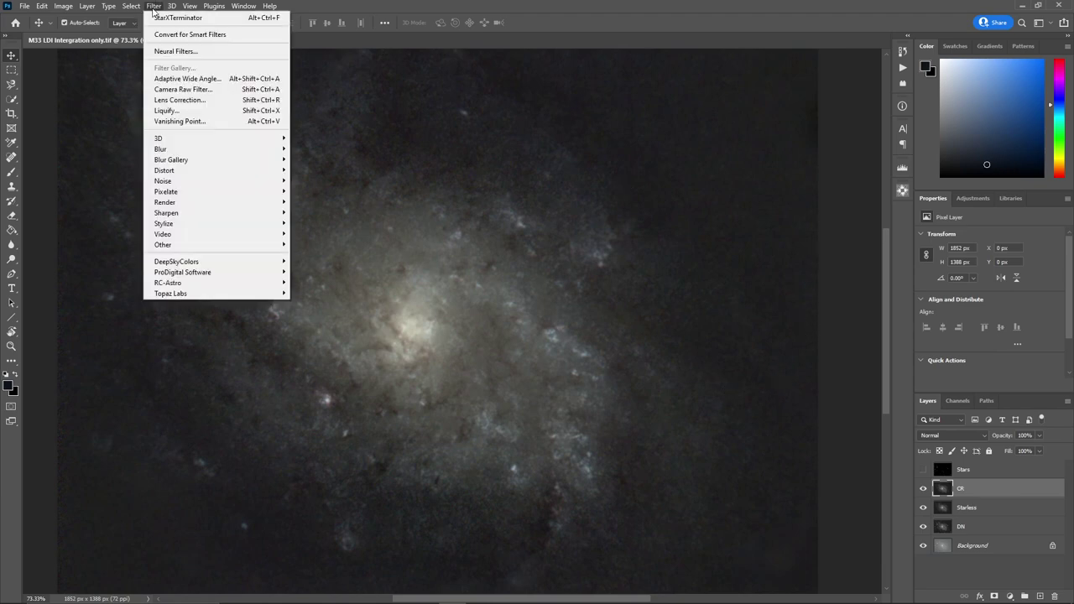
# Step: Open the CR layer in Camera Raw Filter and apply Auto tone adjustments
pyautogui.click(189, 97)
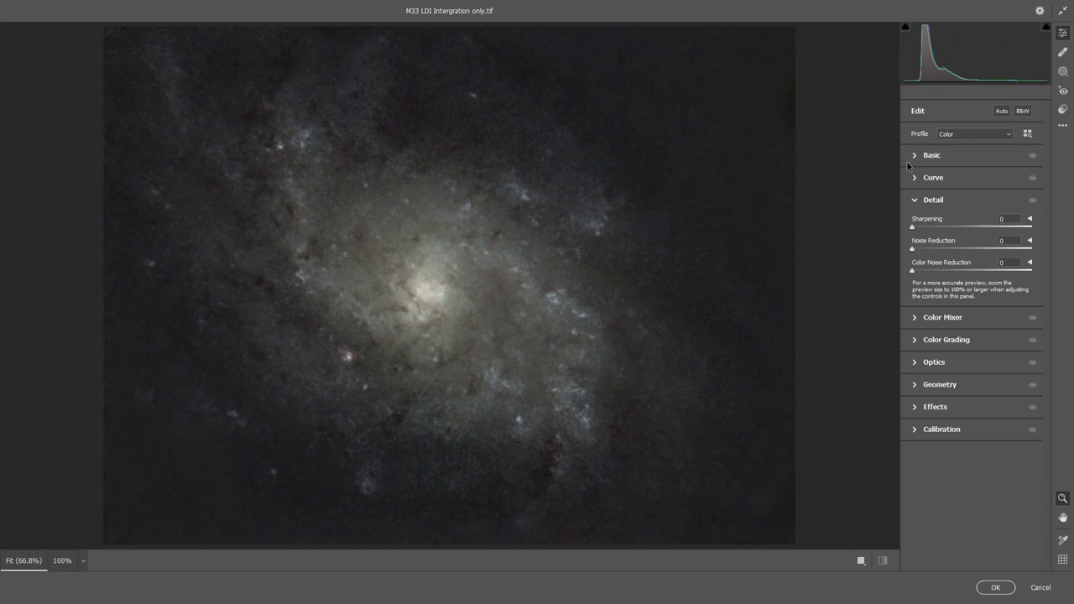
pyautogui.click(1002, 111)
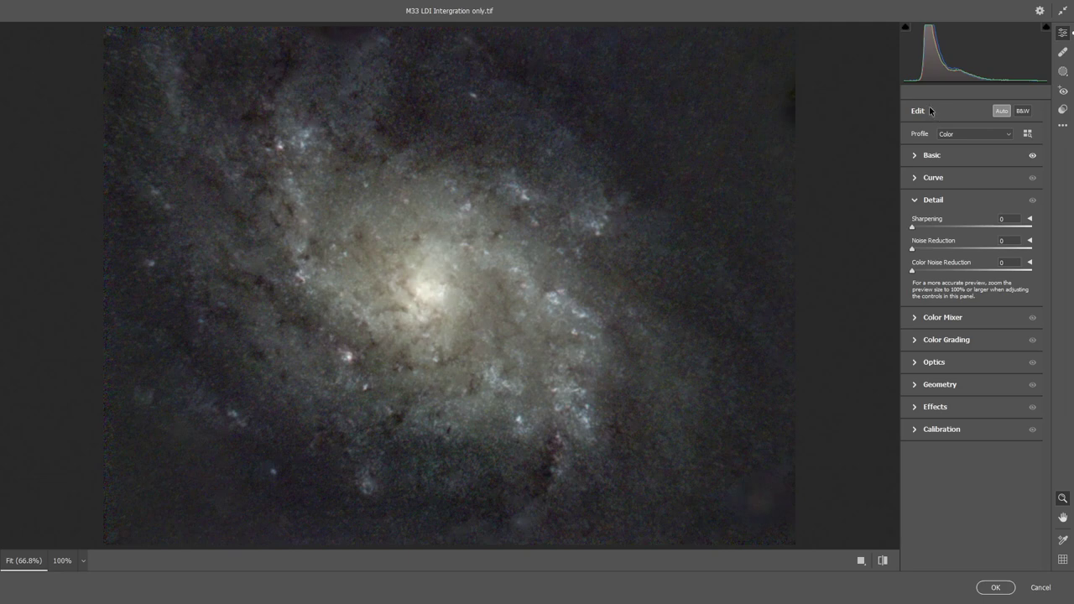
pyautogui.click(964, 155)
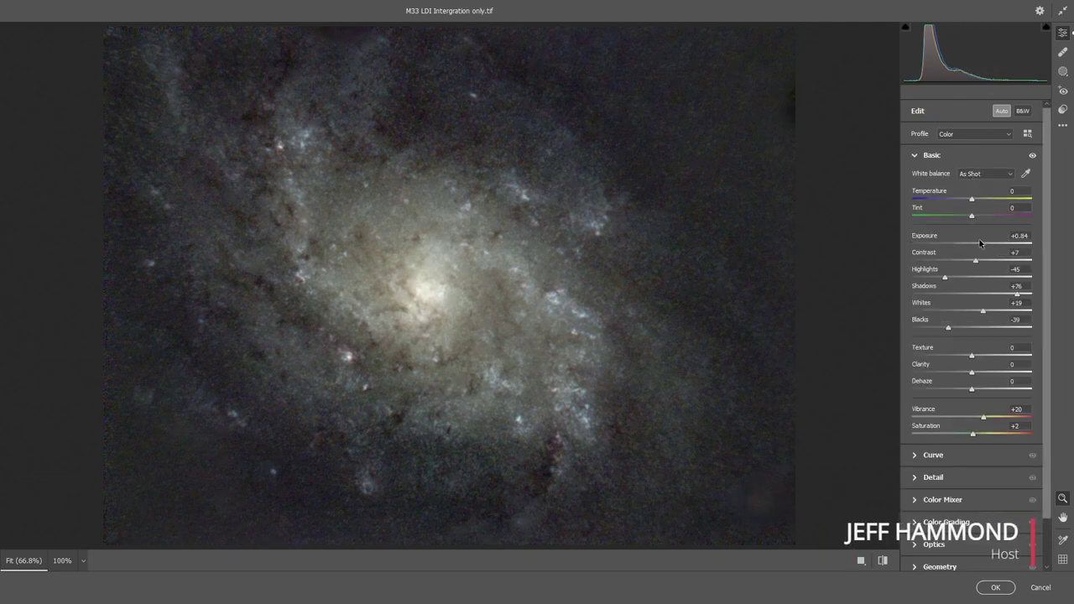
# Step: Refine tones to Exposure +0.40, Contrast +8, Shadows +56, Whites +24, Blacks -40, easing Highlights
pyautogui.moveTo(985, 248); pyautogui.dragTo(978, 246)
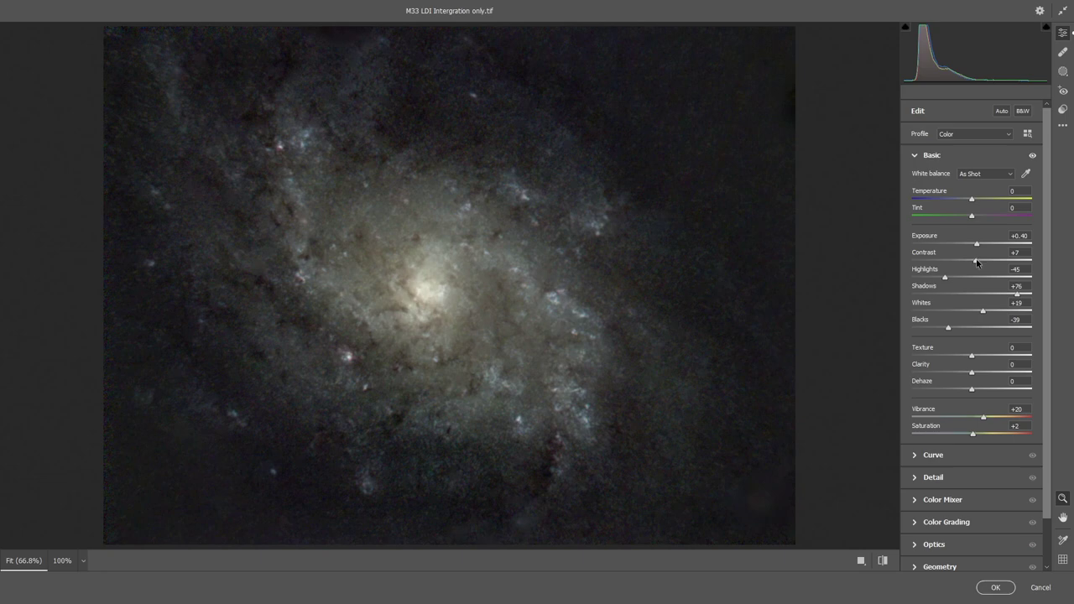
pyautogui.moveTo(977, 263); pyautogui.dragTo(978, 263)
pyautogui.moveTo(945, 276); pyautogui.dragTo(947, 276)
pyautogui.moveTo(1018, 298)
pyautogui.mouseDown()
pyautogui.moveTo(975, 299)
pyautogui.moveTo(1008, 304)
pyautogui.mouseUp()
pyautogui.moveTo(985, 315); pyautogui.dragTo(951, 328)
pyautogui.moveTo(951, 329); pyautogui.dragTo(948, 329)
# Step: Add Texture +16, Clarity +24, Dehaze +8, Vibrance +24 and a slight Saturation boost
pyautogui.moveTo(972, 357); pyautogui.dragTo(982, 356)
pyautogui.moveTo(972, 374); pyautogui.dragTo(983, 376)
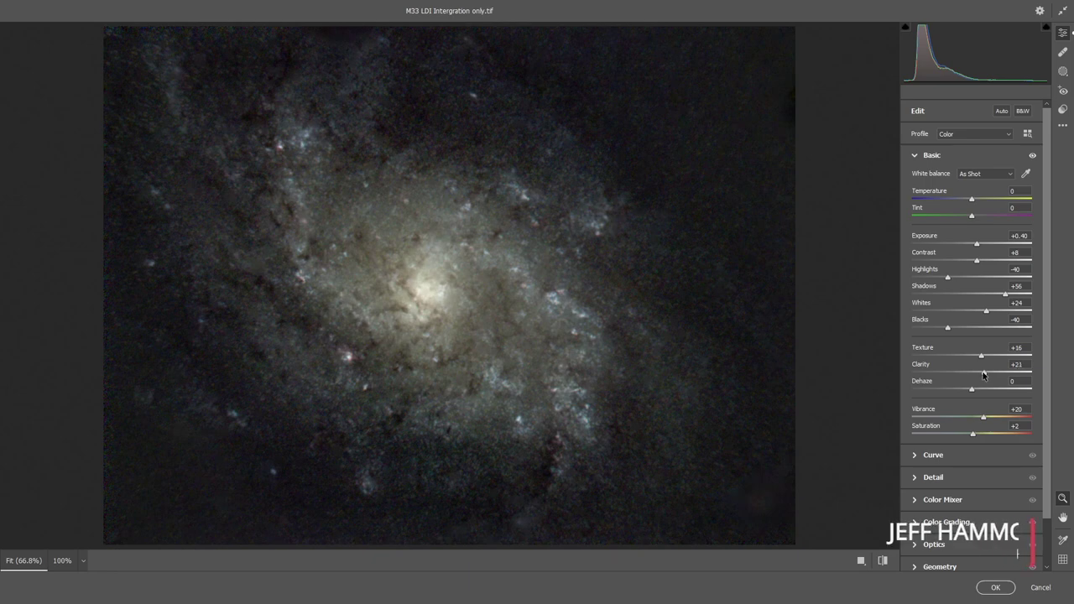
pyautogui.moveTo(983, 375); pyautogui.dragTo(985, 374)
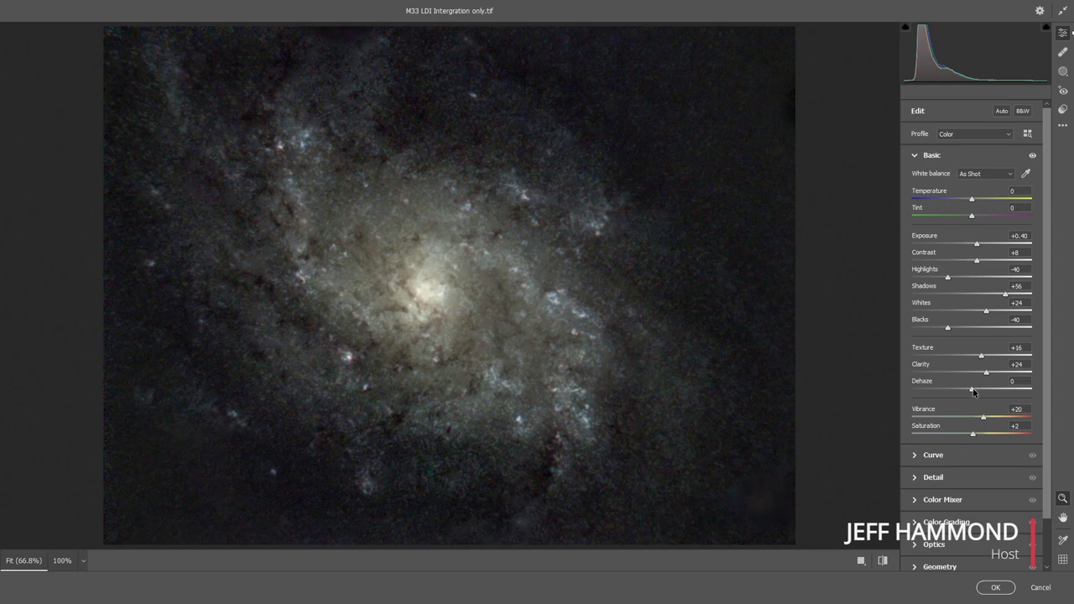
pyautogui.moveTo(972, 392); pyautogui.dragTo(988, 421)
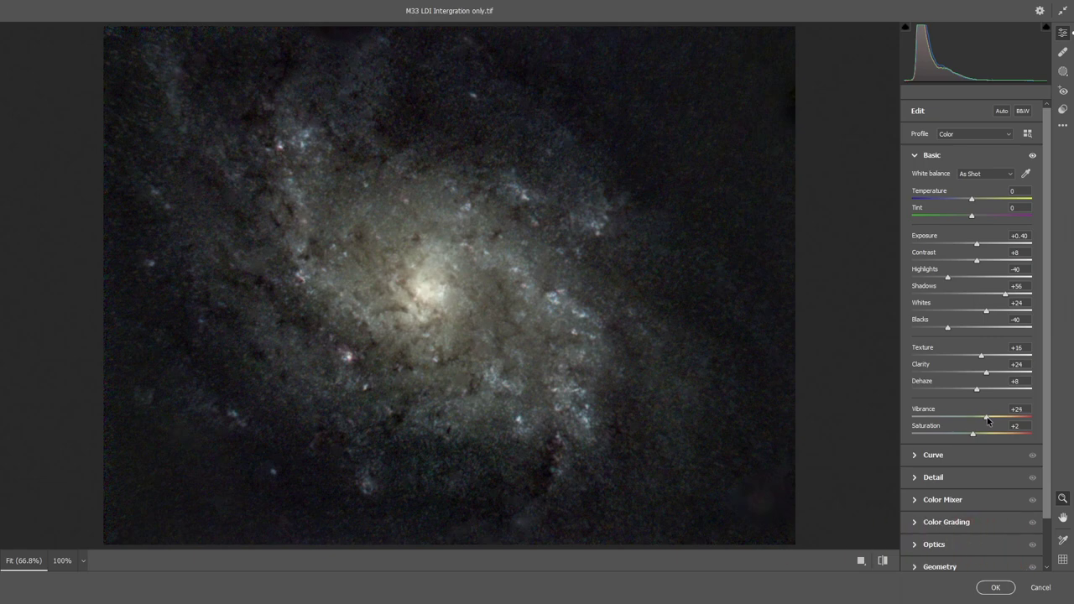
pyautogui.moveTo(973, 436); pyautogui.dragTo(976, 437)
# Step: Raise Camera Raw Saturation to +9
pyautogui.moveTo(976, 437); pyautogui.dragTo(977, 436)
# Step: In the Detail panel, set Sharpening, Noise Reduction and Color Noise Reduction each to 32
pyautogui.click(962, 478)
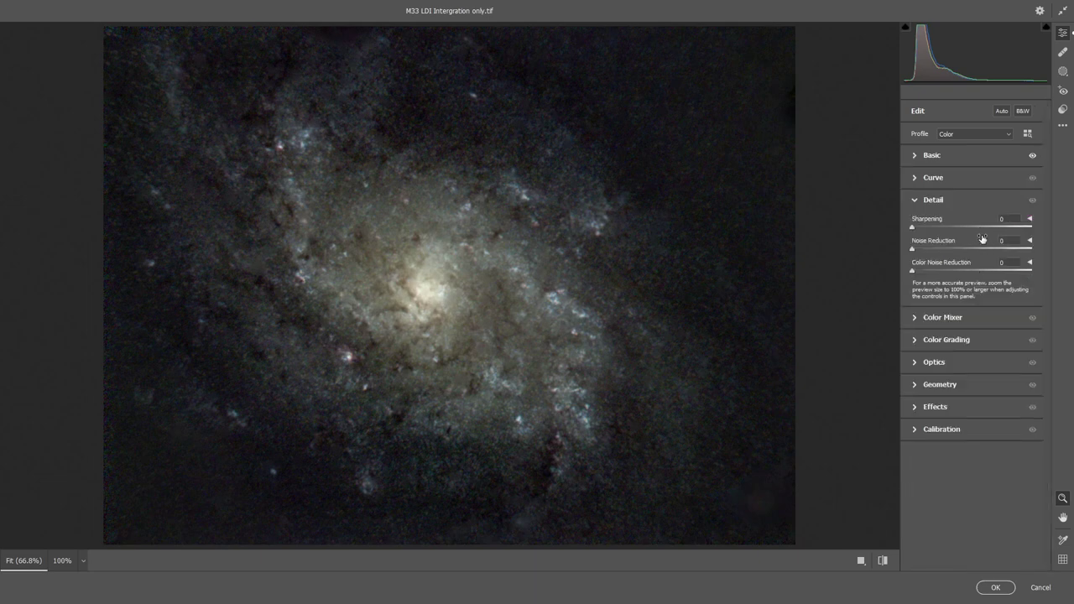
pyautogui.moveTo(913, 228); pyautogui.dragTo(938, 226)
pyautogui.moveTo(913, 250); pyautogui.dragTo(947, 269)
# Step: Commit the Camera Raw edits to CR and toggle its visibility to compare before and after
pyautogui.click(994, 588)
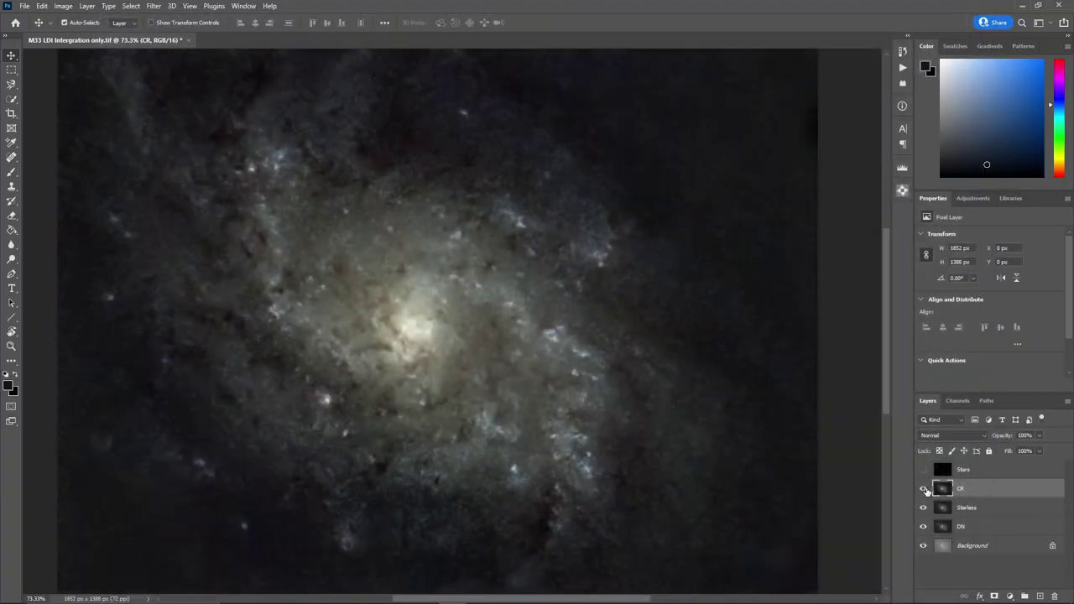
pyautogui.click(924, 490)
pyautogui.click(924, 490)
pyautogui.click(924, 490)
pyautogui.click(924, 489)
# Step: Show the Stars layer again and move it down to sit just above Background
pyautogui.click(924, 470)
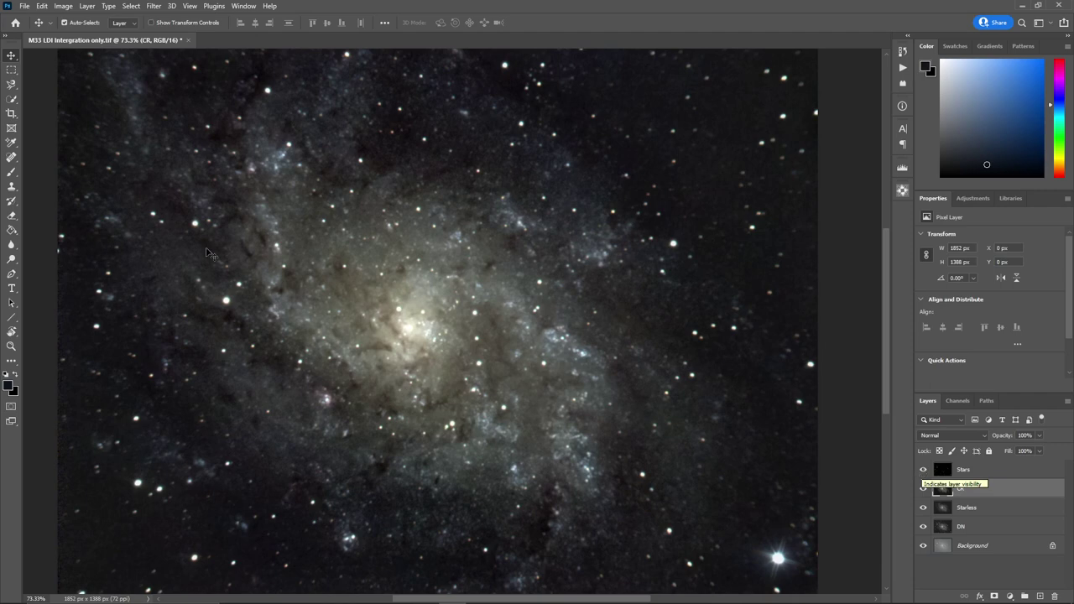
pyautogui.click(964, 472)
pyautogui.moveTo(966, 472)
pyautogui.mouseDown()
pyautogui.moveTo(989, 497)
pyautogui.moveTo(991, 536)
pyautogui.mouseUp()
# Step: Sharpen the CR layer with APF-R using Extra fine factor and radius 0.8
pyautogui.click(999, 471)
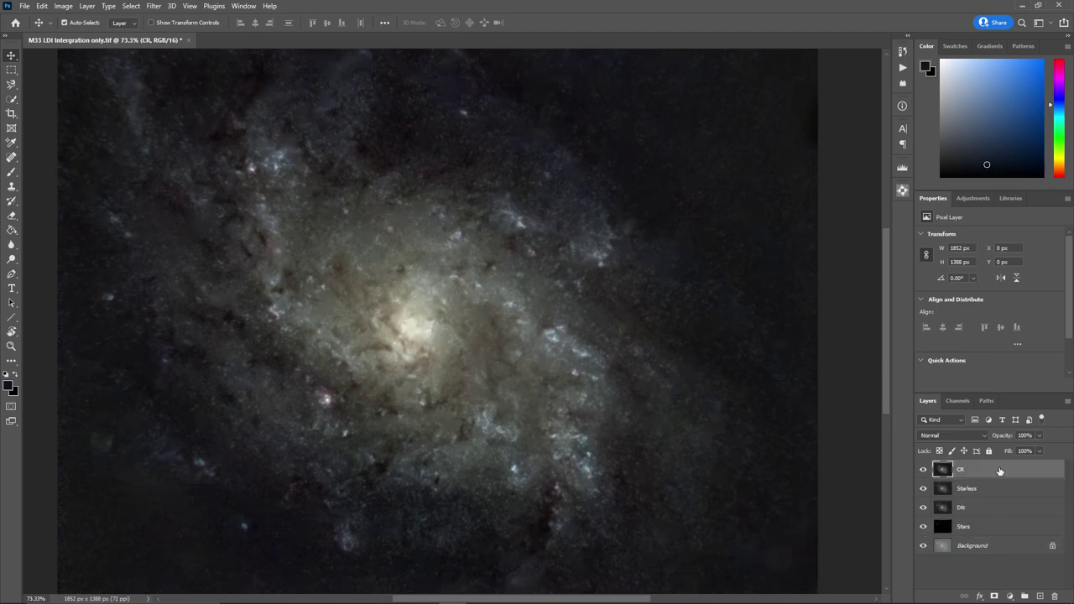
pyautogui.click(903, 190)
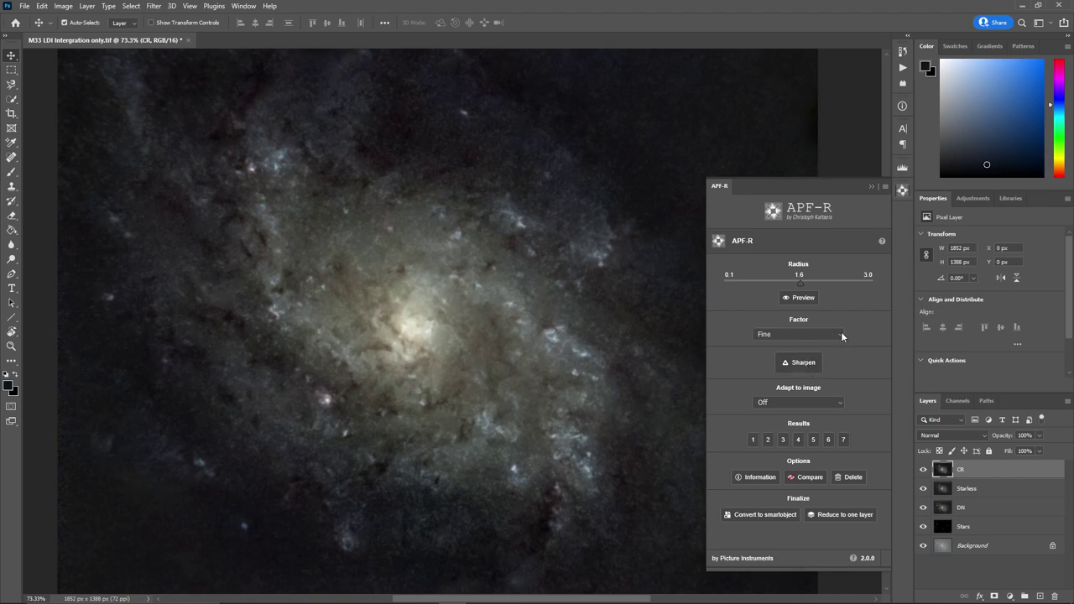
pyautogui.click(843, 337)
pyautogui.click(810, 355)
pyautogui.click(799, 298)
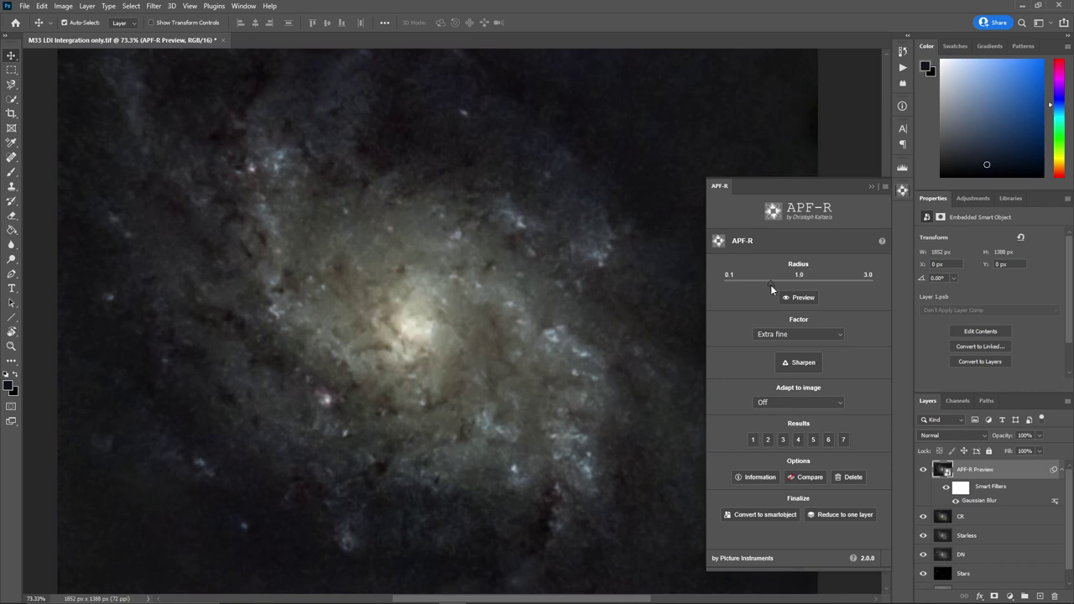
pyautogui.moveTo(763, 284); pyautogui.dragTo(762, 285)
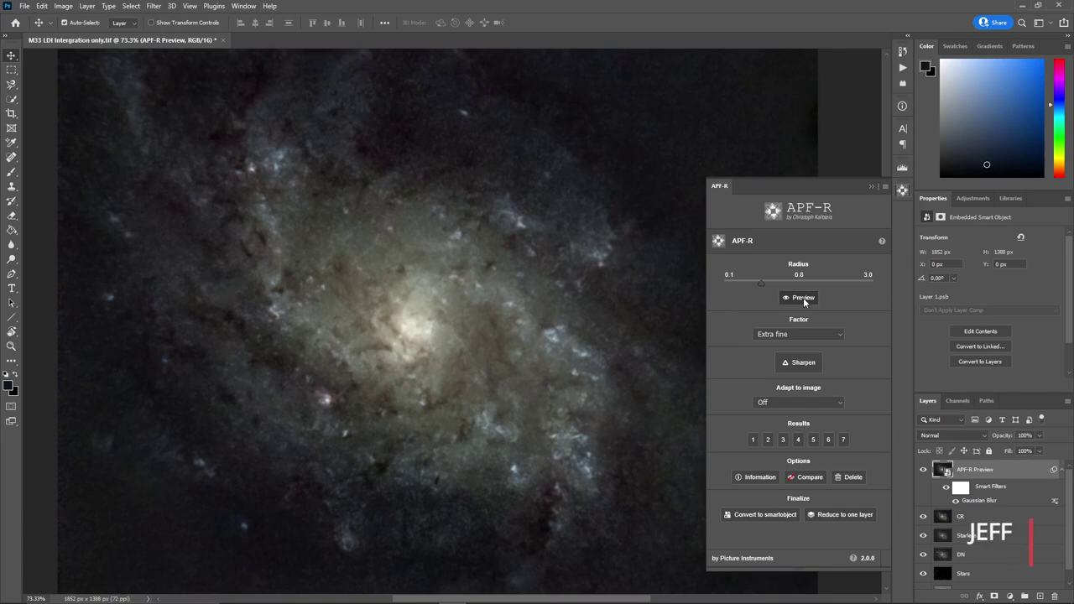
pyautogui.click(804, 365)
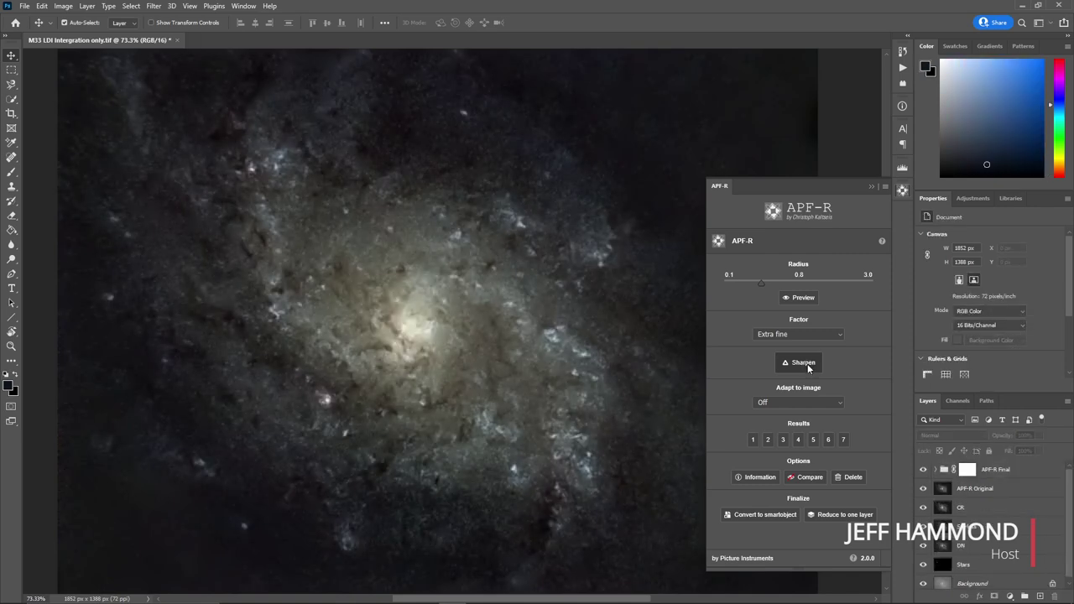
pyautogui.click(871, 186)
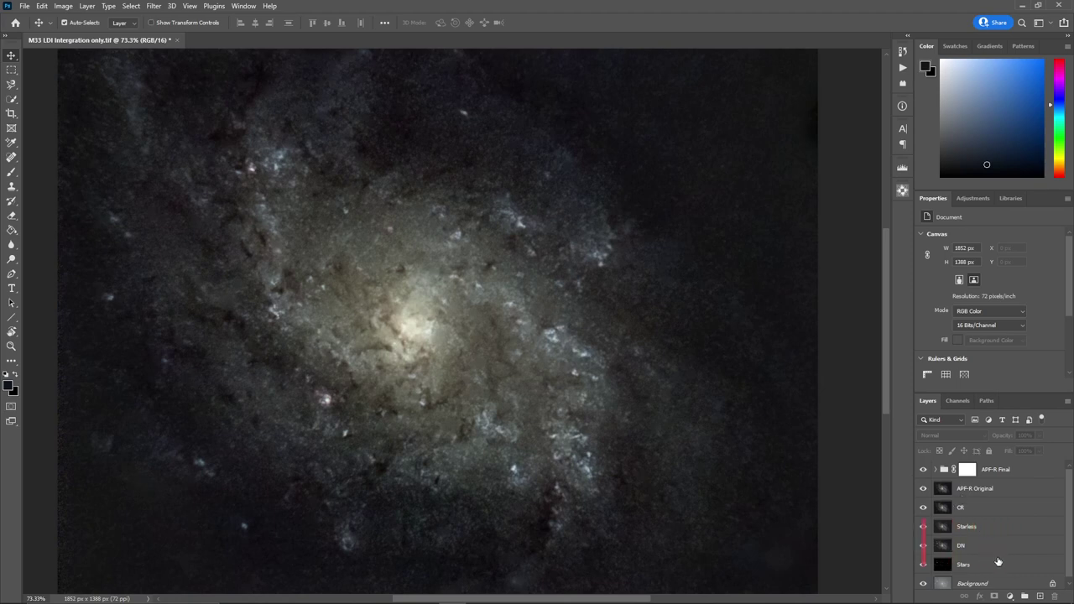
# Step: Move the Stars layer to the top of the stack and open the Image menu
pyautogui.moveTo(995, 505); pyautogui.dragTo(928, 462)
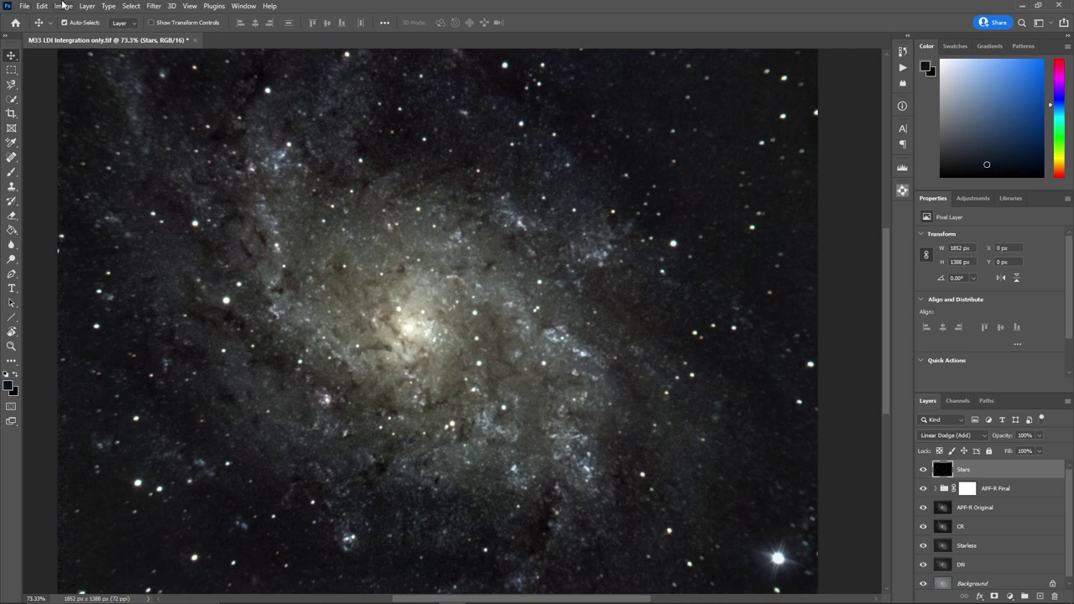
pyautogui.click(88, 6)
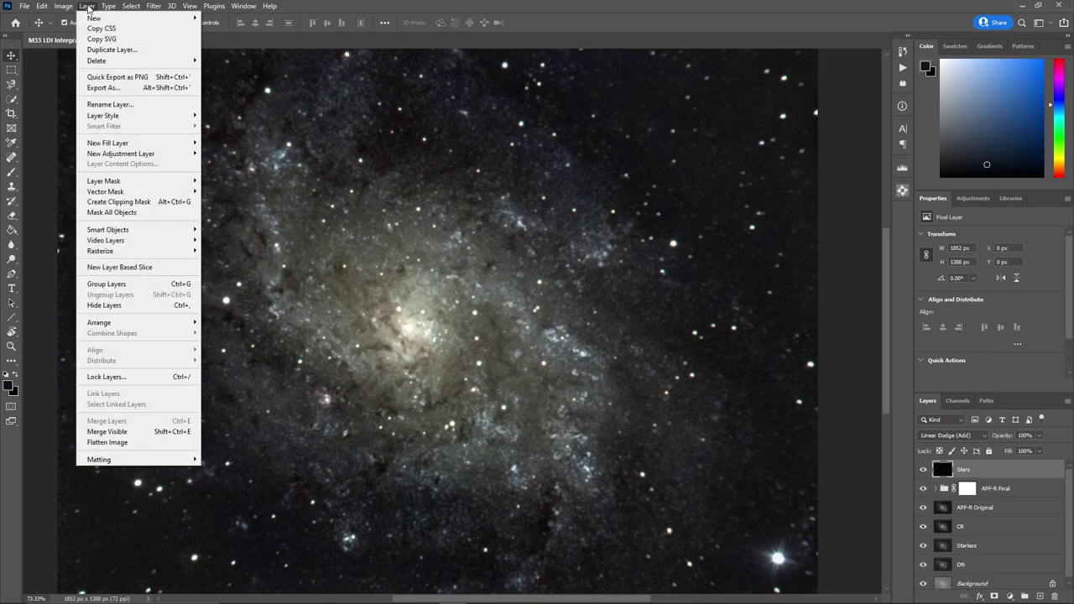
# Step: Boost the Stars layer's vibrance to +28 and saturation to +24 in the Vibrance adjustment
pyautogui.moveTo(69, 35)
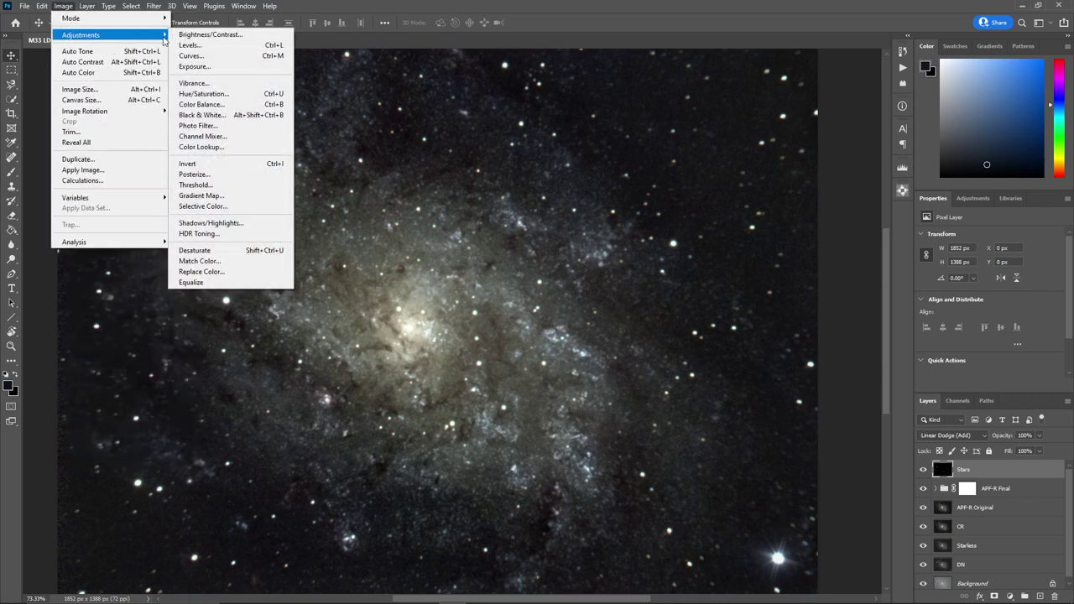
pyautogui.click(214, 80)
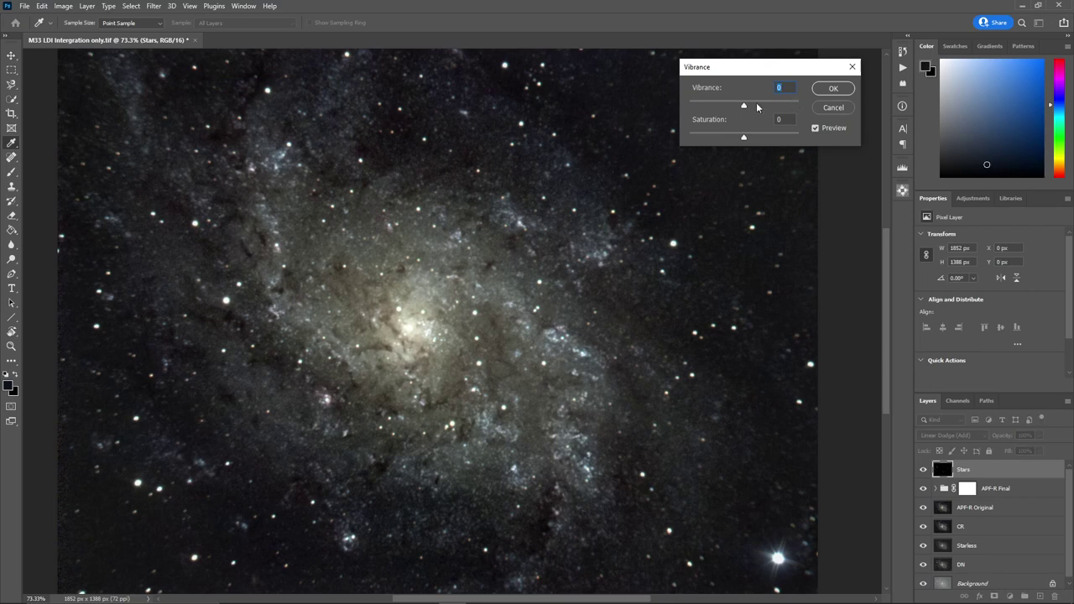
pyautogui.moveTo(748, 107); pyautogui.dragTo(752, 108)
pyautogui.moveTo(760, 109); pyautogui.dragTo(752, 140)
pyautogui.moveTo(758, 139); pyautogui.dragTo(758, 140)
pyautogui.click(832, 89)
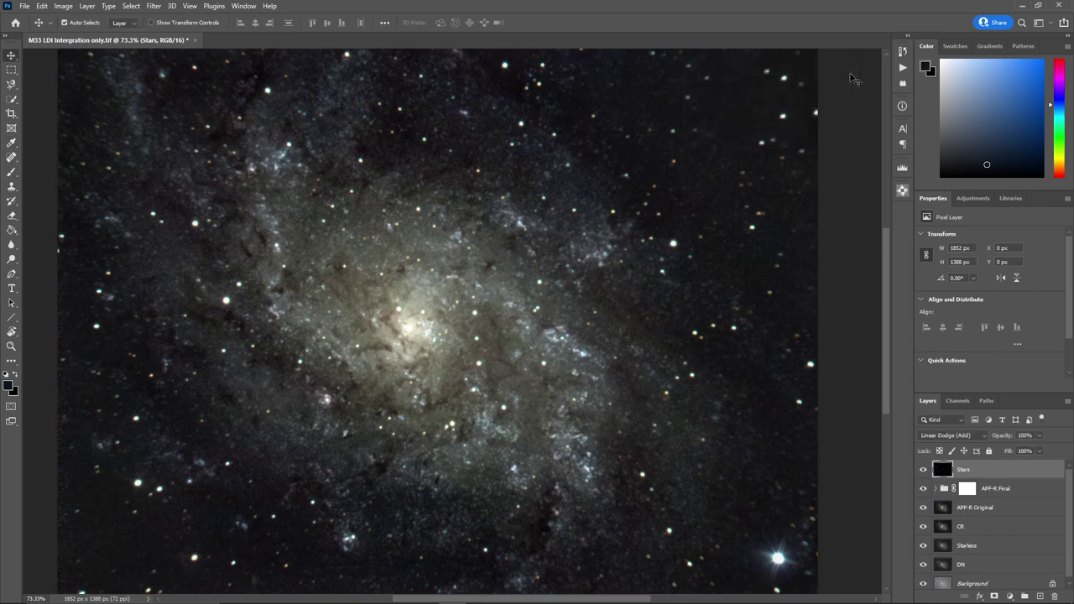
# Step: Apply RC-Astro StarShrink at radius 14, strength 4, sharpness 2, then toggle the Stars layer to compare
pyautogui.click(211, 7)
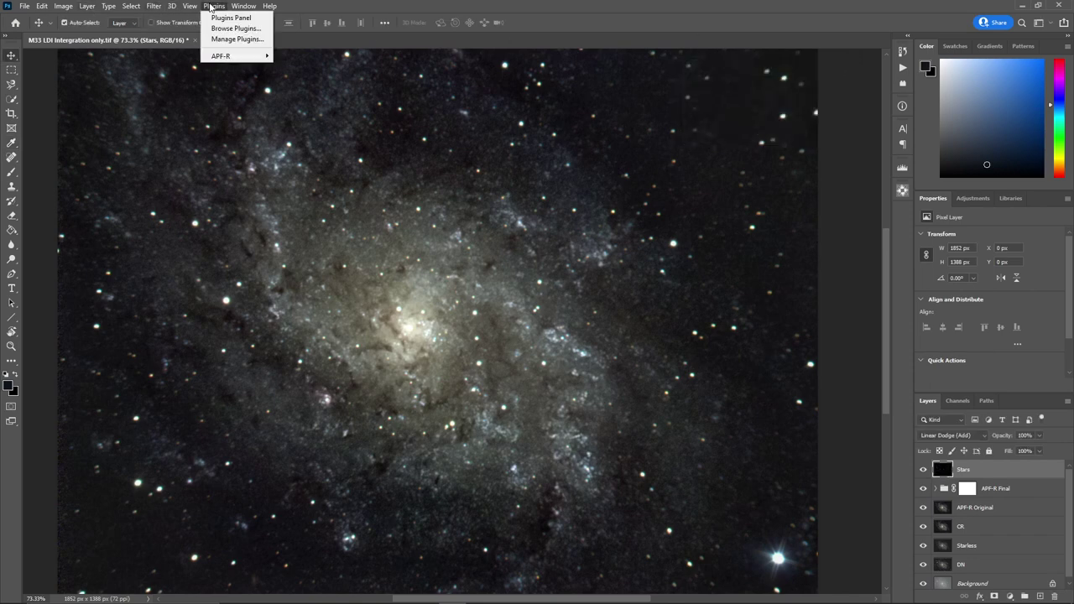
pyautogui.moveTo(155, 7)
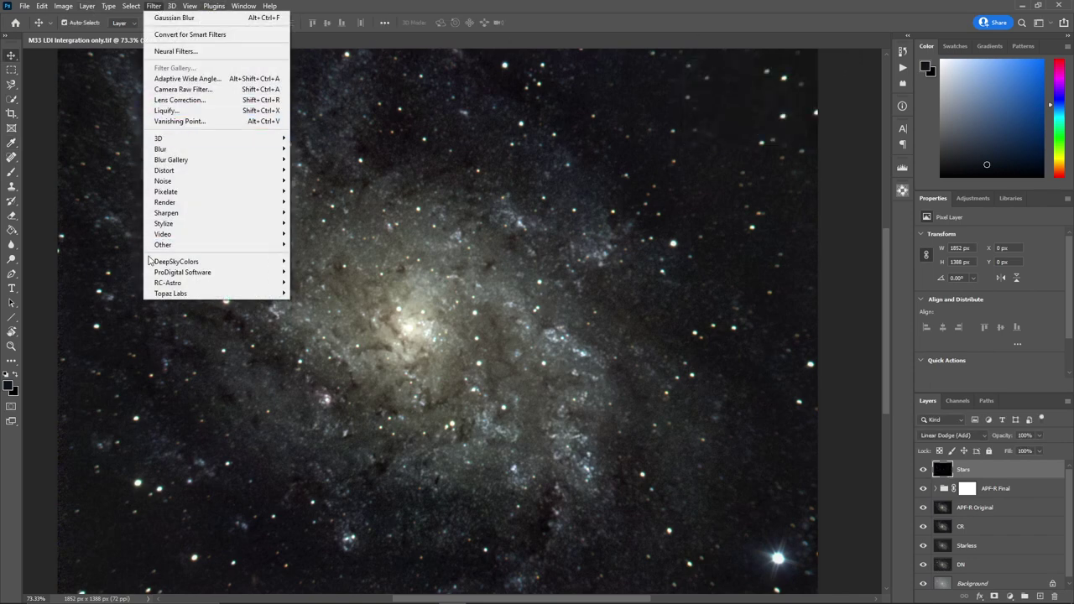
pyautogui.moveTo(222, 286)
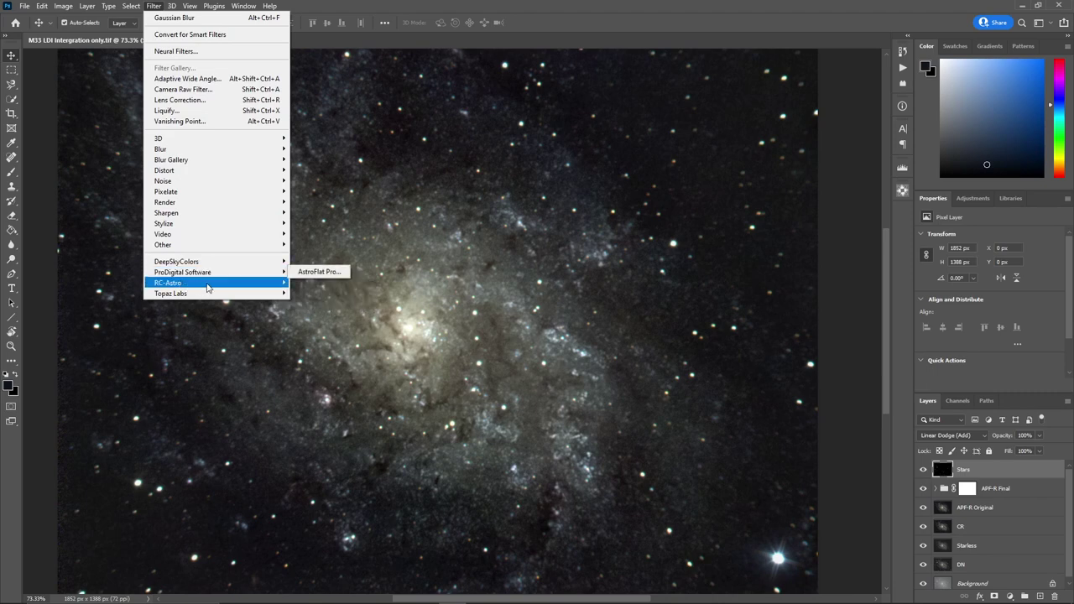
pyautogui.click(318, 294)
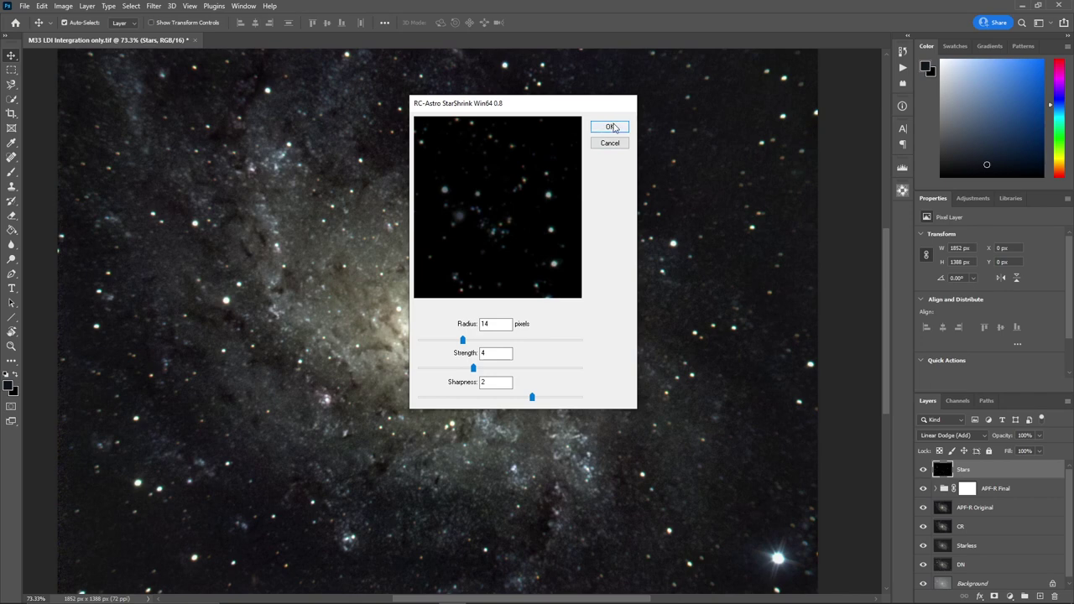
pyautogui.click(610, 127)
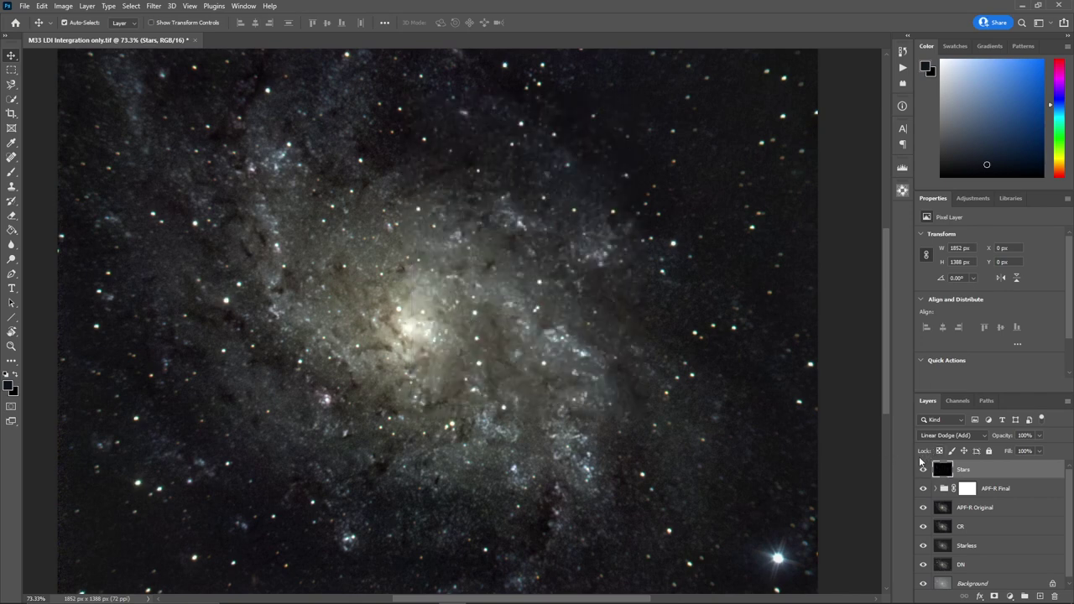
pyautogui.click(924, 473)
pyautogui.click(924, 472)
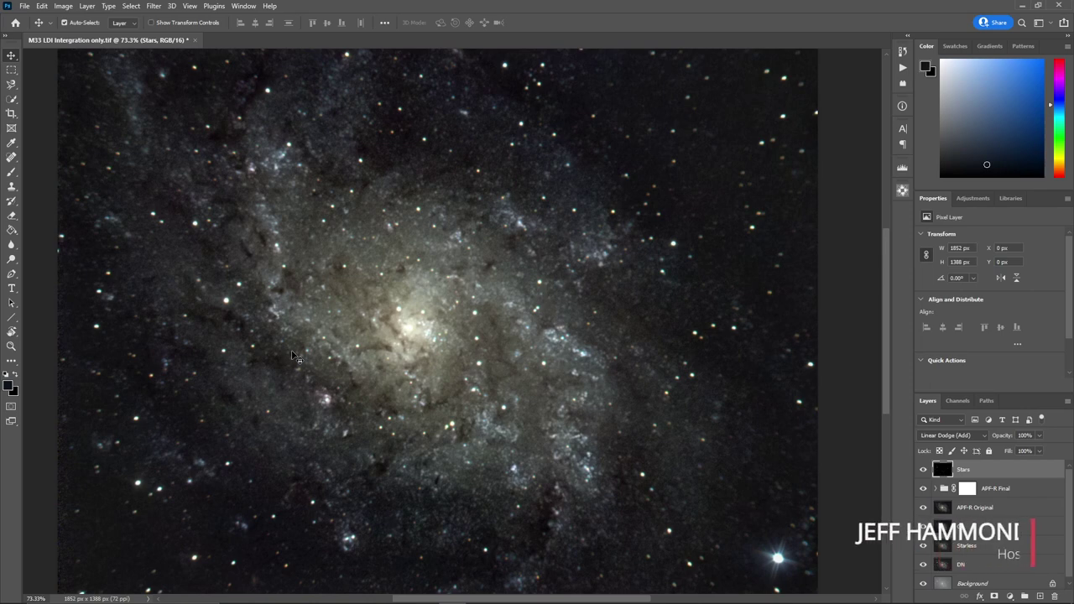
# Step: Save the image as a Photoshop PSD named 'M33 LDI Intergration only.psd' on the Desktop
pyautogui.click(27, 7)
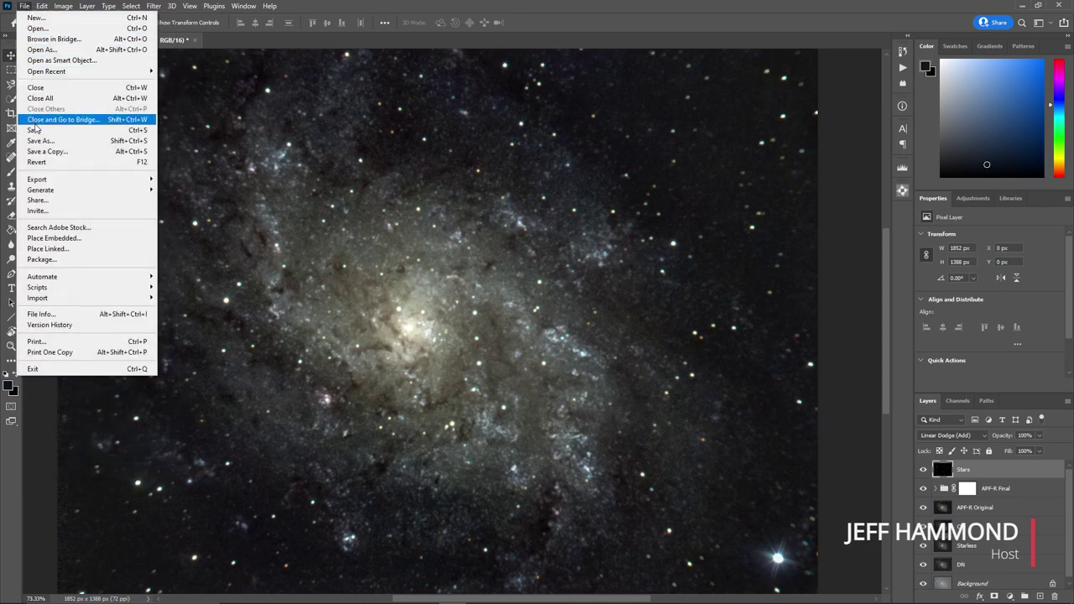
pyautogui.click(37, 141)
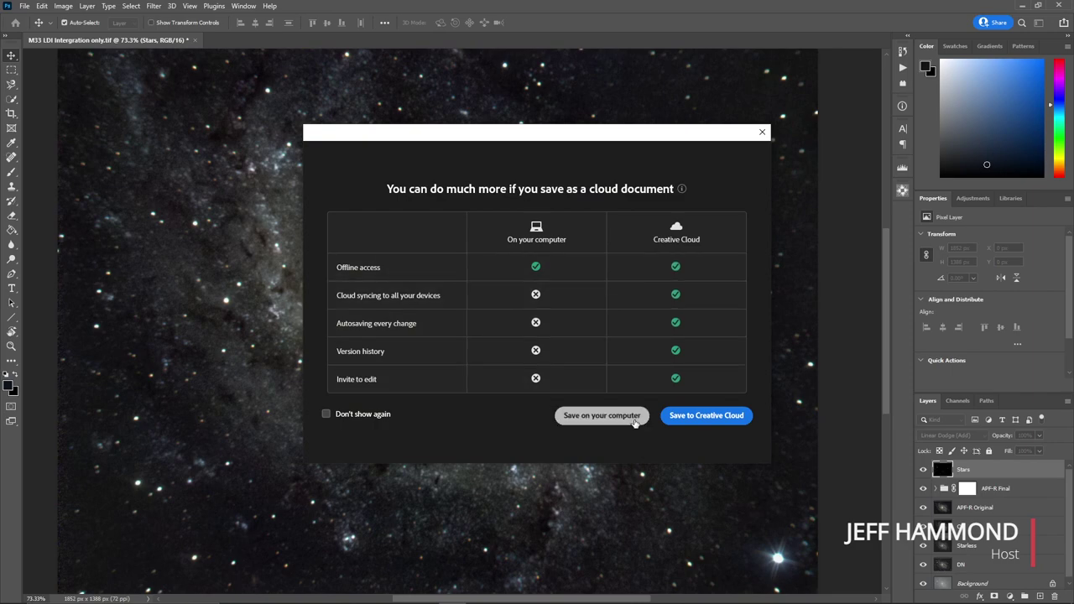
pyautogui.click(635, 422)
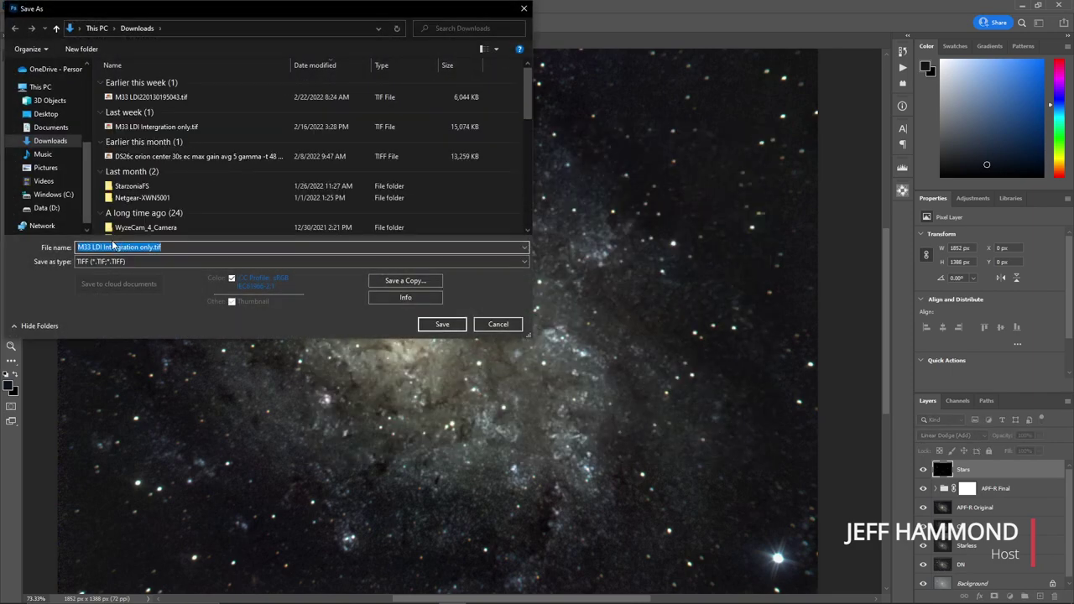
pyautogui.click(126, 263)
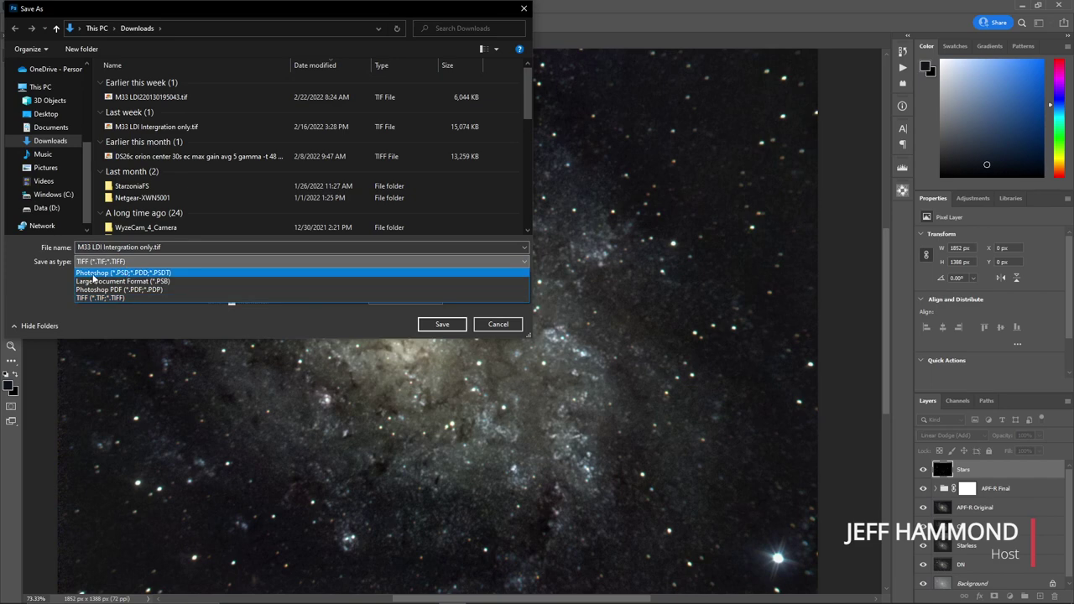
pyautogui.click(138, 273)
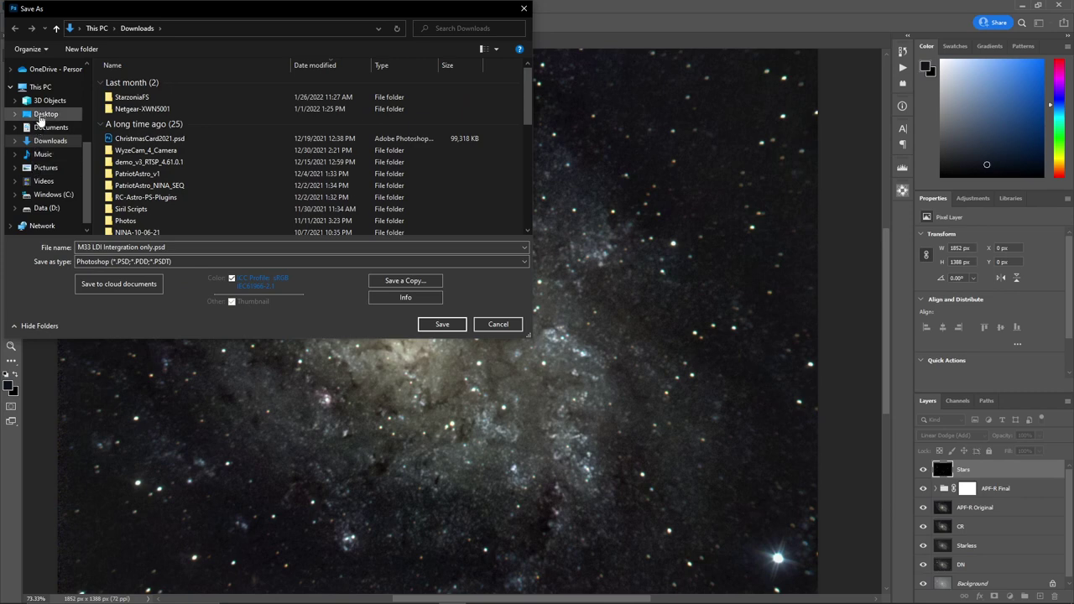
pyautogui.click(42, 115)
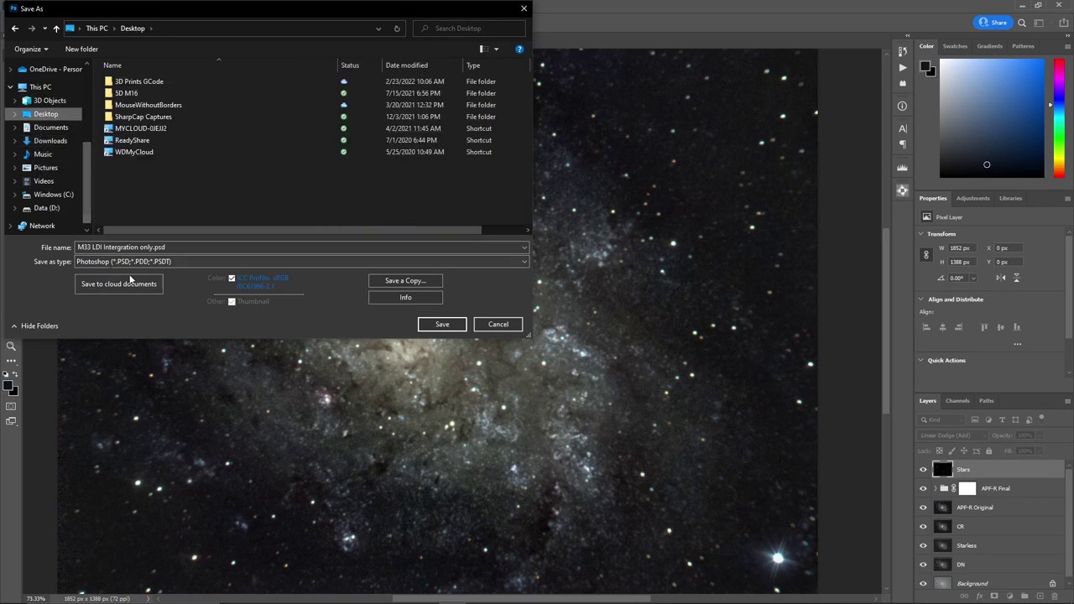
pyautogui.click(442, 324)
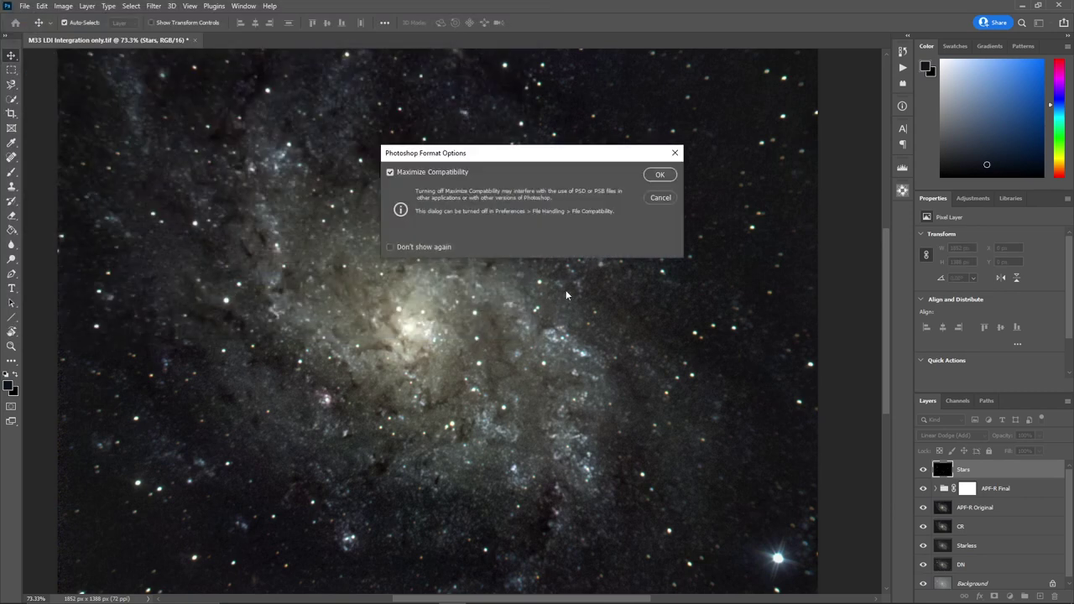
pyautogui.click(657, 176)
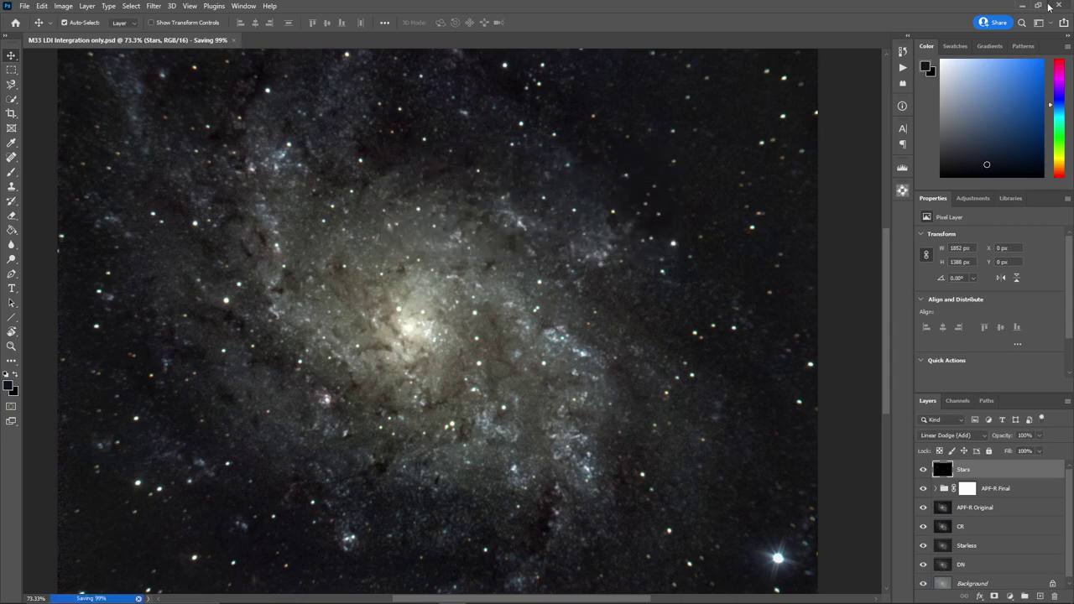
# Step: On the desktop, check the 204 MB PSD's properties, then move it to the Recycle Bin
pyautogui.click(1022, 6)
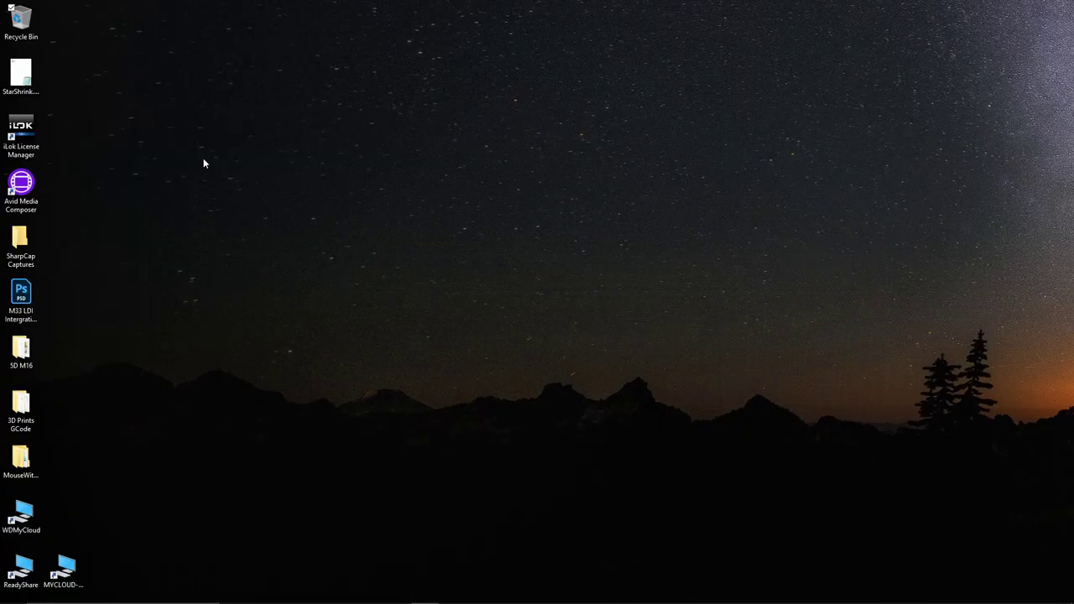
pyautogui.moveTo(23, 293); pyautogui.dragTo(493, 190)
pyautogui.rightClick(494, 194)
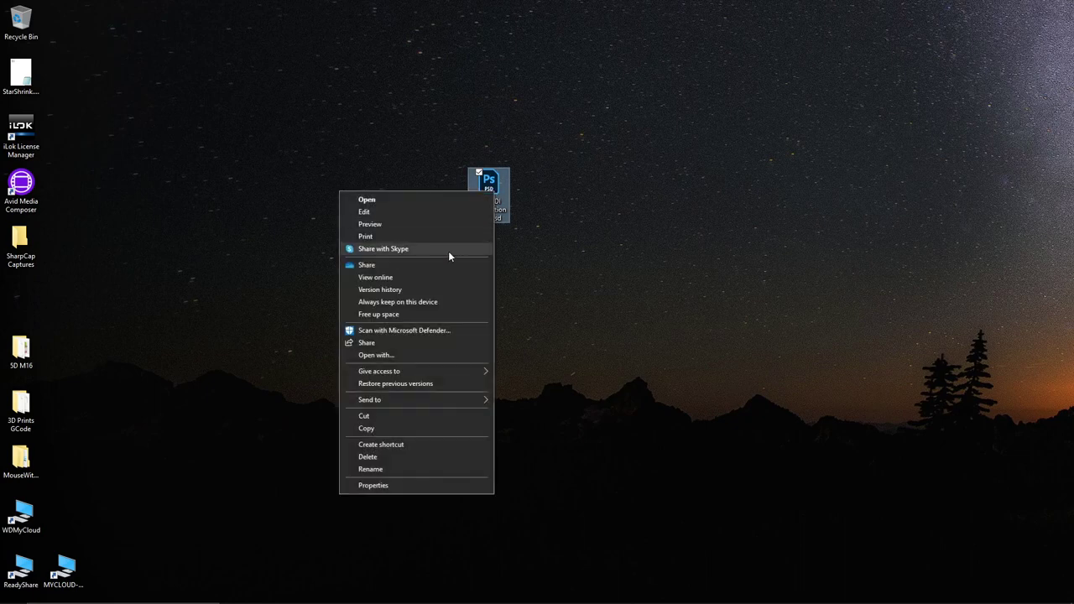
pyautogui.click(362, 487)
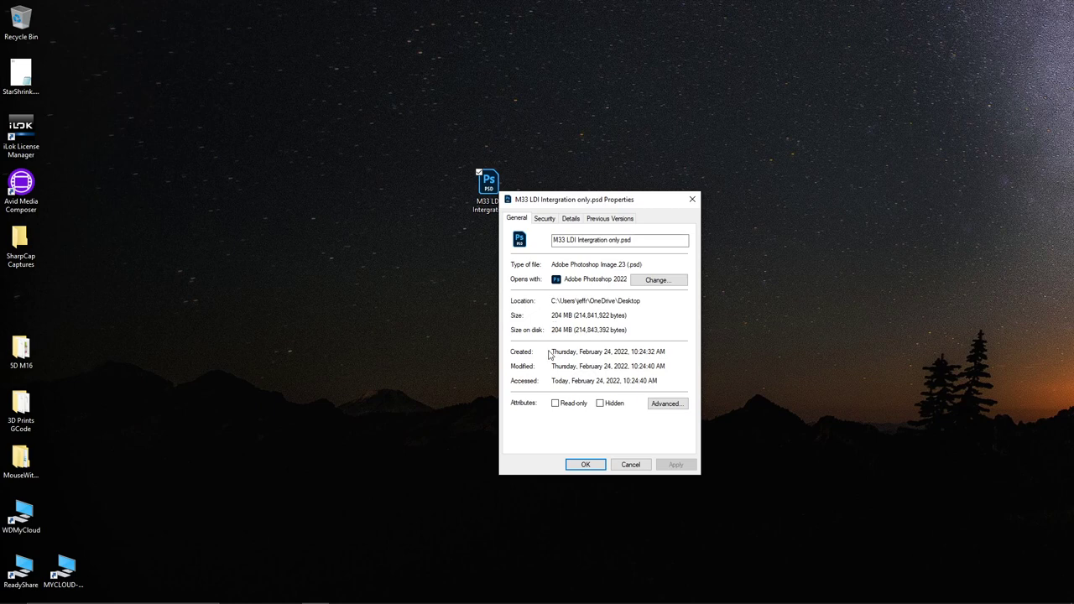
pyautogui.click(625, 466)
pyautogui.moveTo(485, 185); pyautogui.dragTo(21, 23)
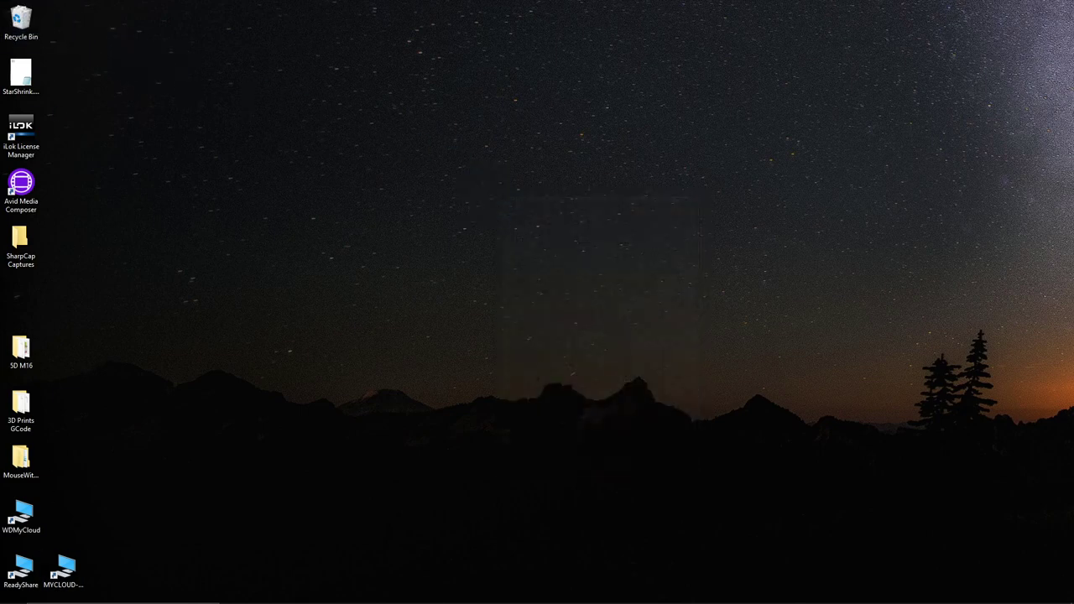
pyautogui.moveTo(259, 596)
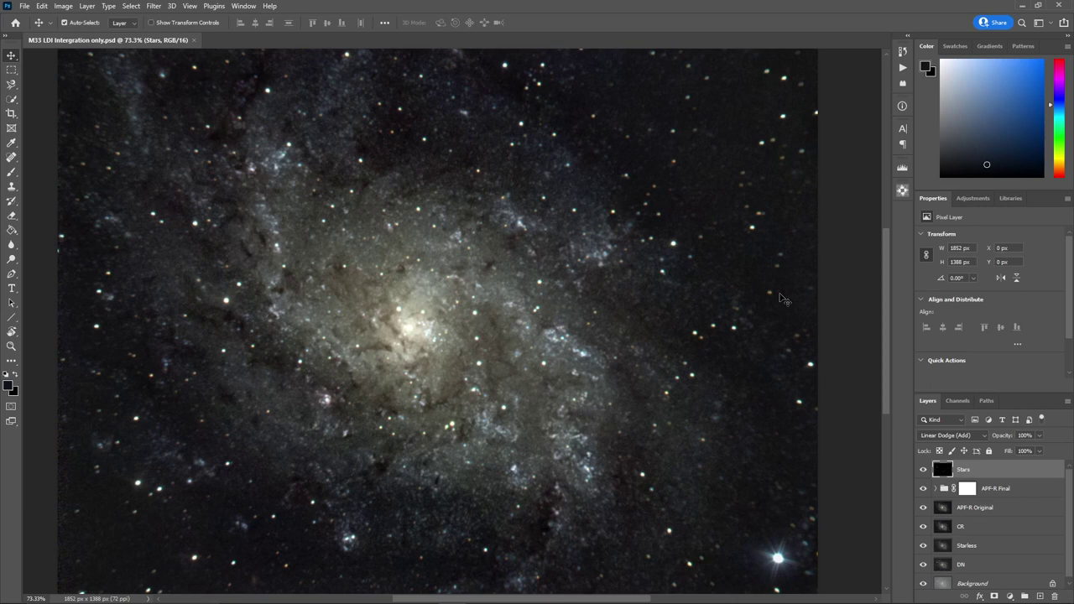
# Step: Switch the Properties panel to the Adjustments tab to list adjustment layer types
pyautogui.click(967, 198)
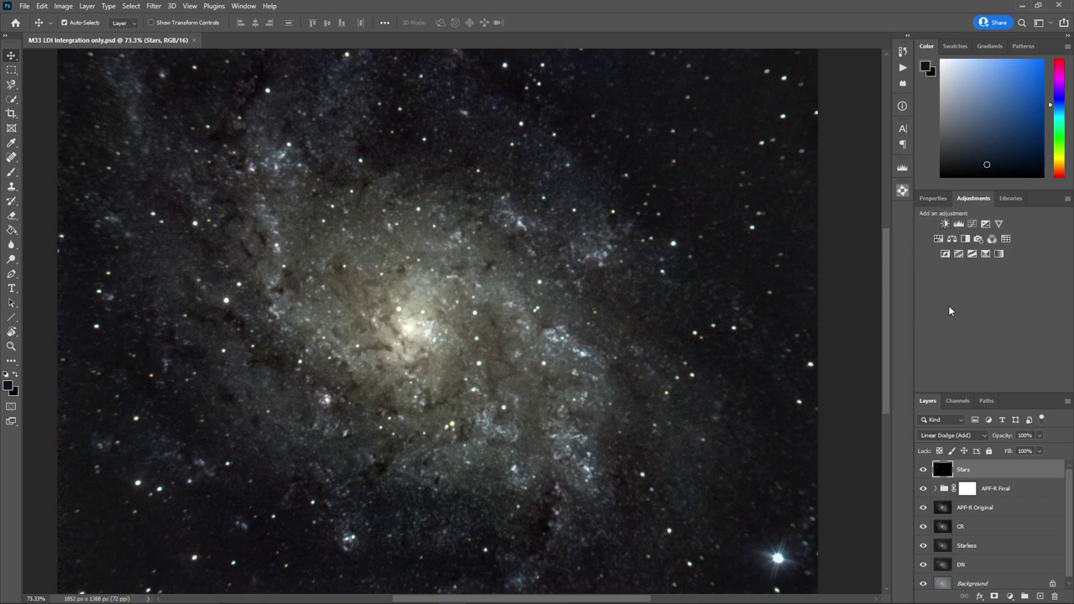